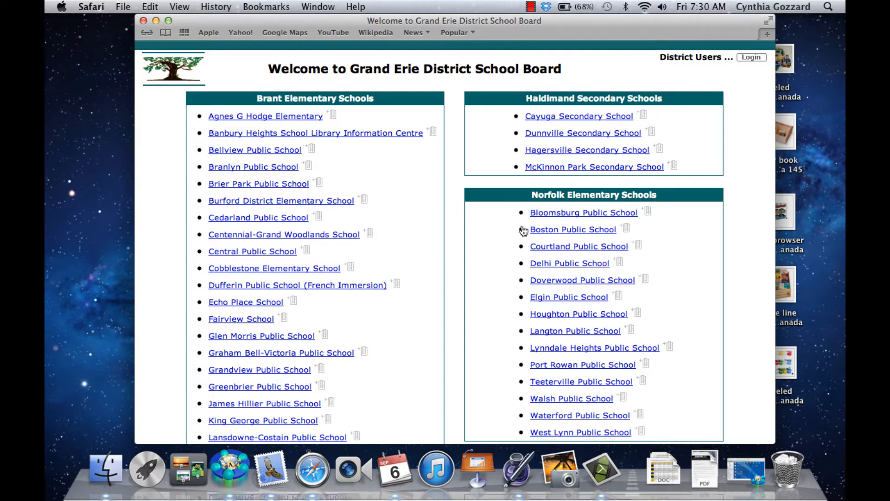
Open the Delhi Public School library site and log in with the librarian's user name and password
click(564, 266)
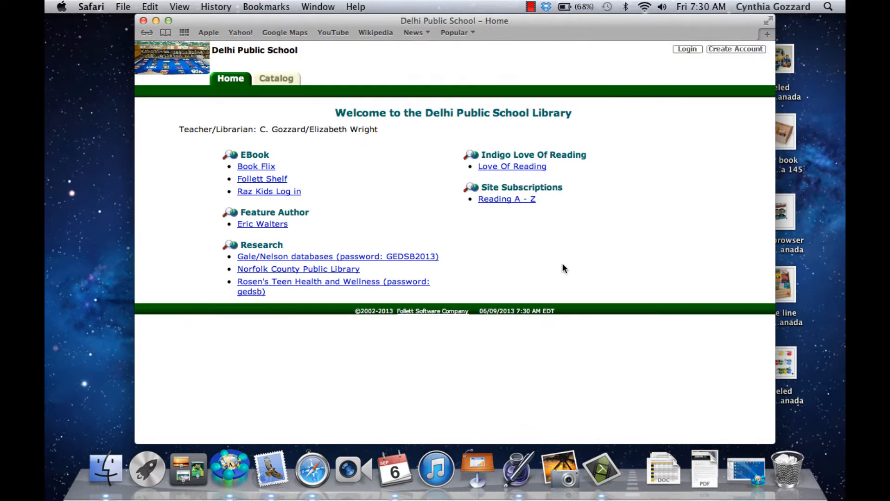
click(685, 51)
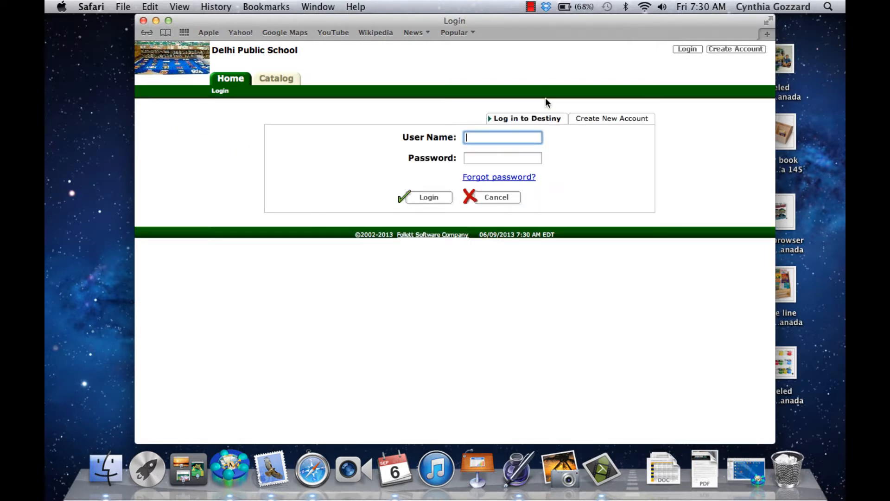
text(dpslib1)
key(Tab)
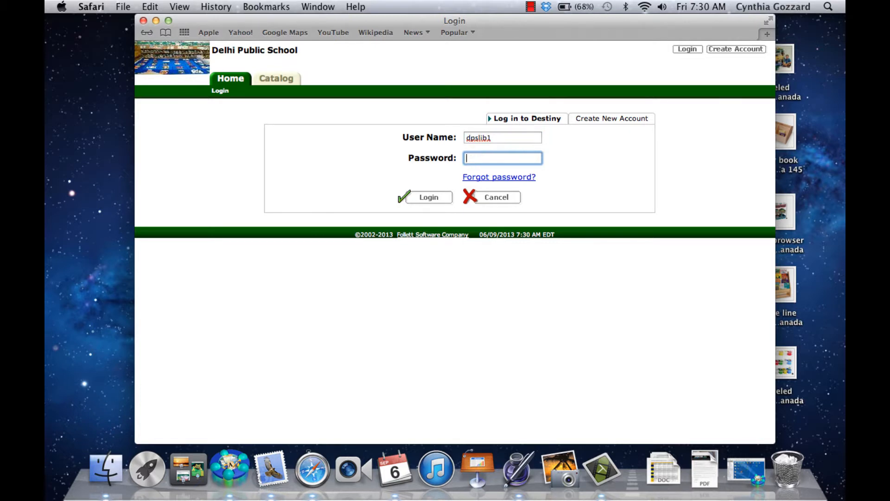
text(••••••••)
click(417, 198)
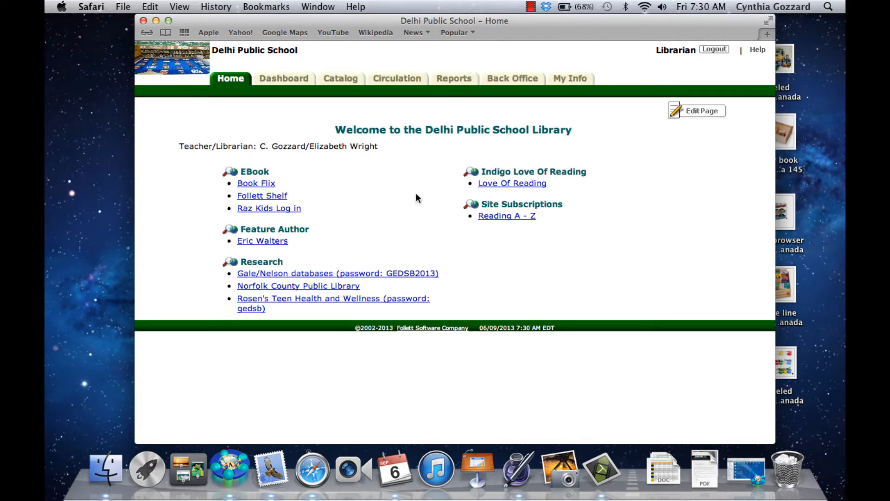
click(768, 21)
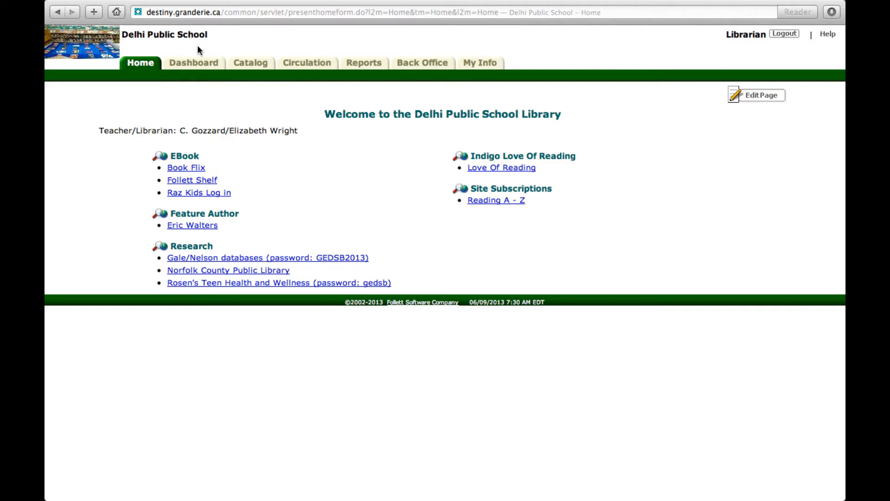
click(249, 63)
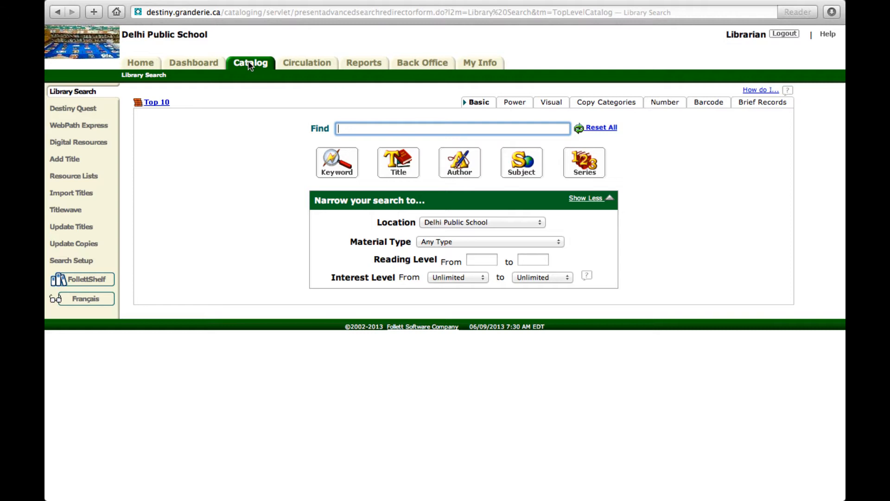
click(71, 160)
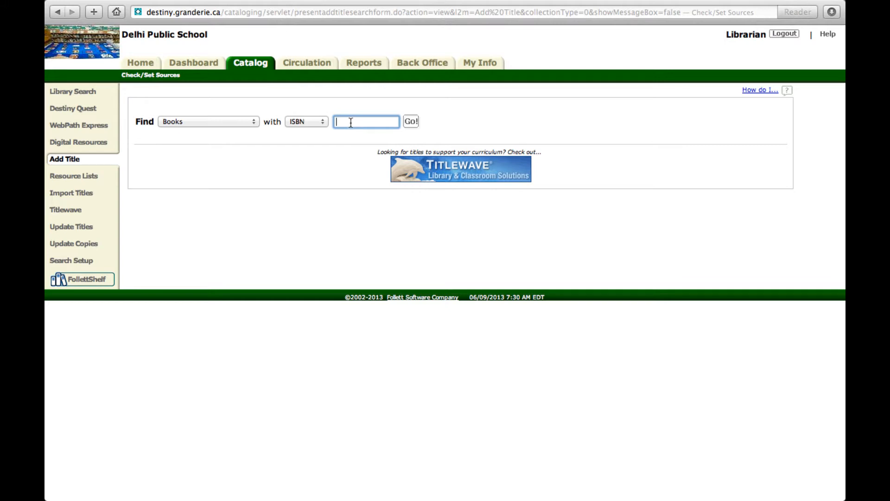
text(9780140385724)
key(Return)
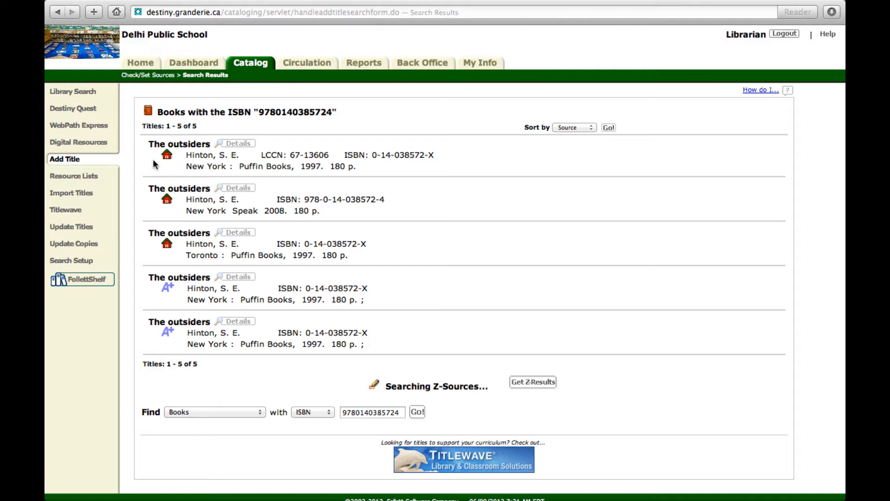
Compare the title details of the first three "The outsiders" records, returning to the search results after each
click(183, 147)
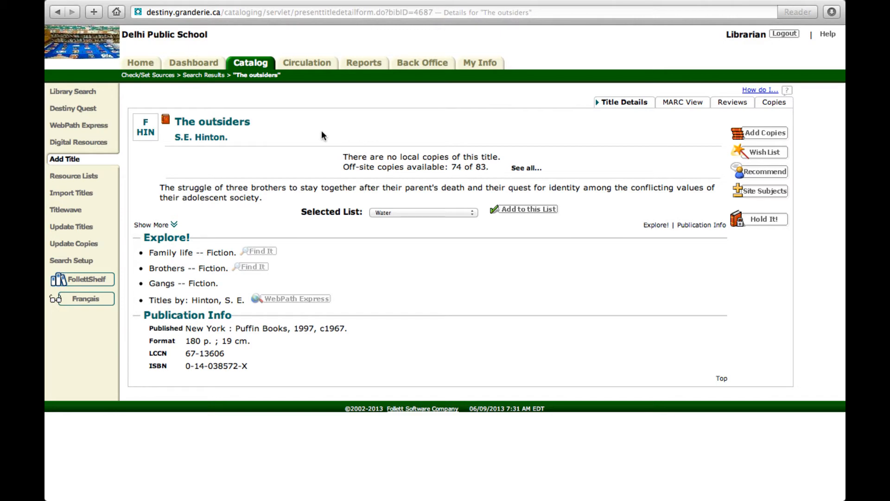
scroll(322, 129, left, 5)
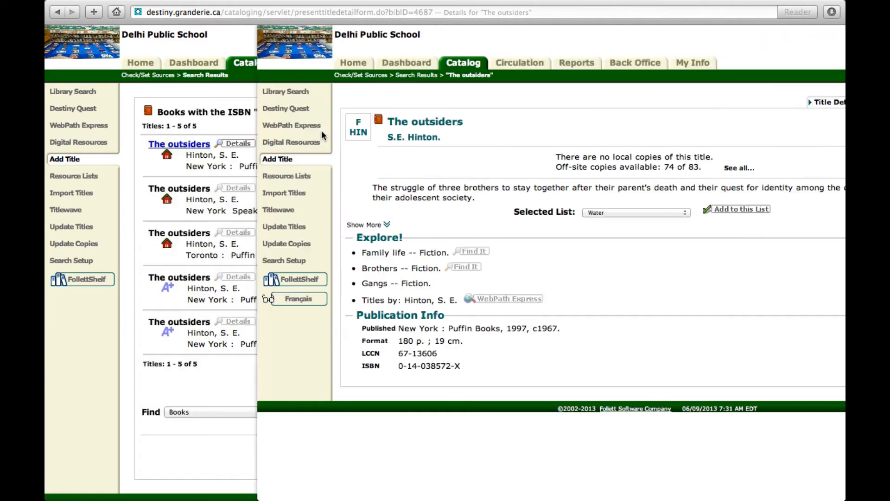
click(166, 191)
scroll(286, 156, left, 5)
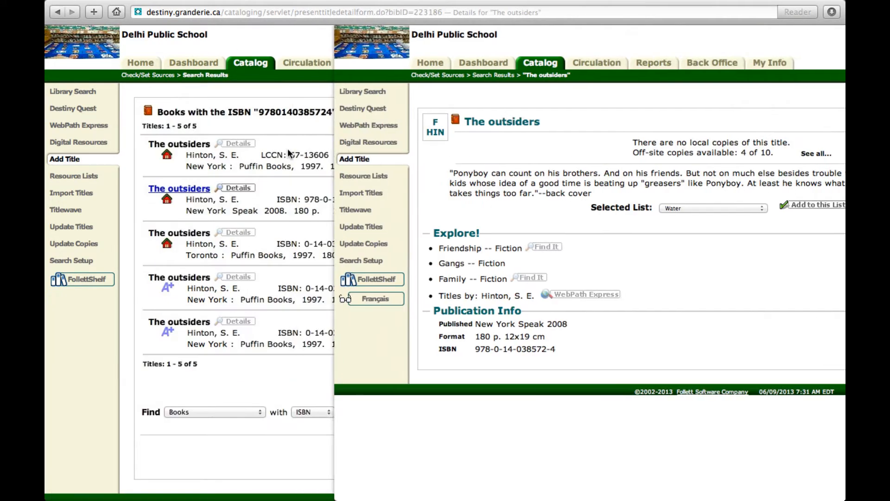
click(182, 233)
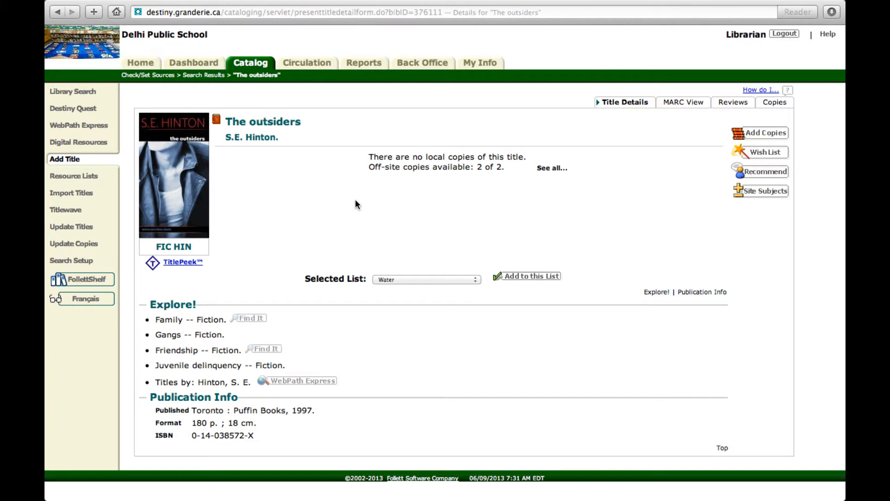
scroll(356, 200, left, 5)
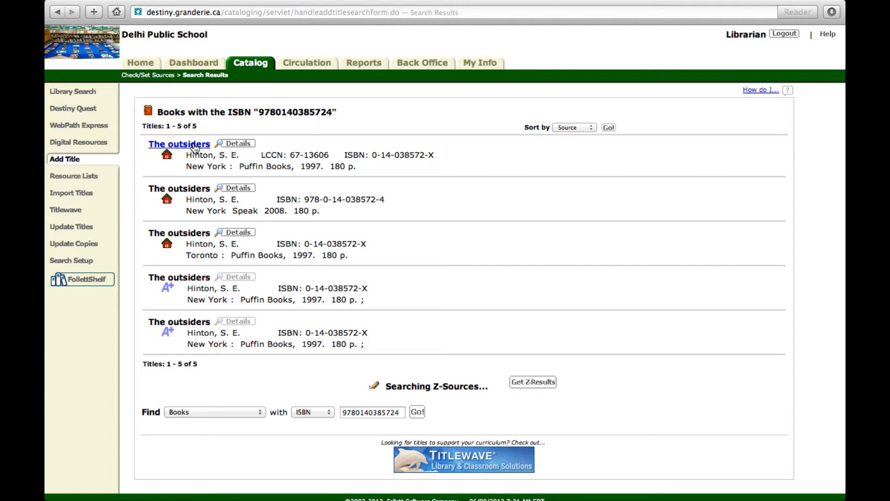
Start adding a copy to the New York Puffin Books 1997 record with LCCN 67-13606 and set its purchase price to 5.00
click(195, 146)
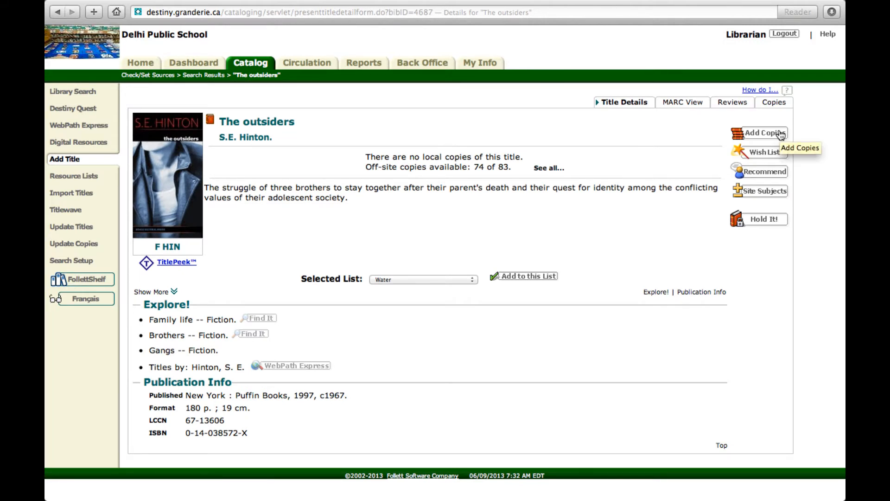
click(782, 135)
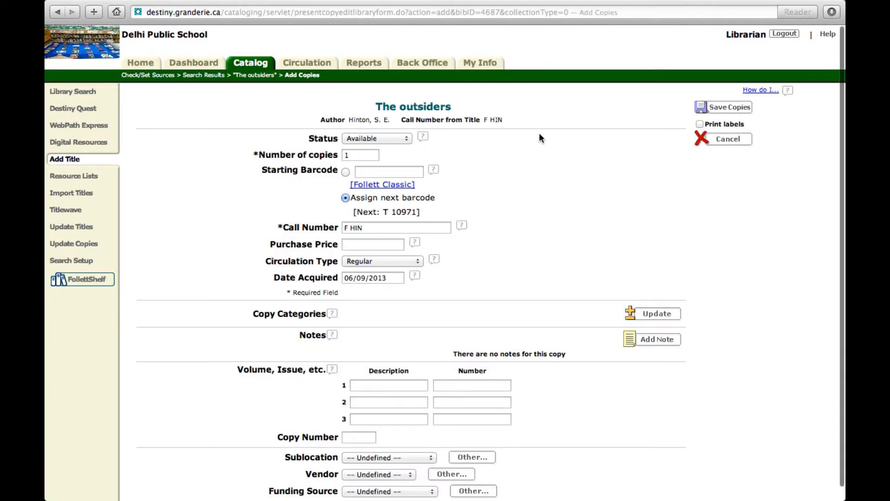
scroll(486, 134, down, 1)
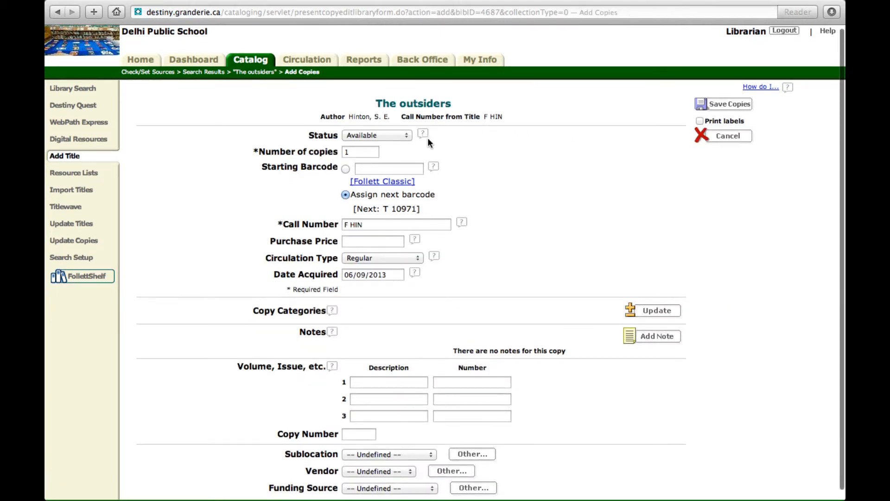
click(359, 152)
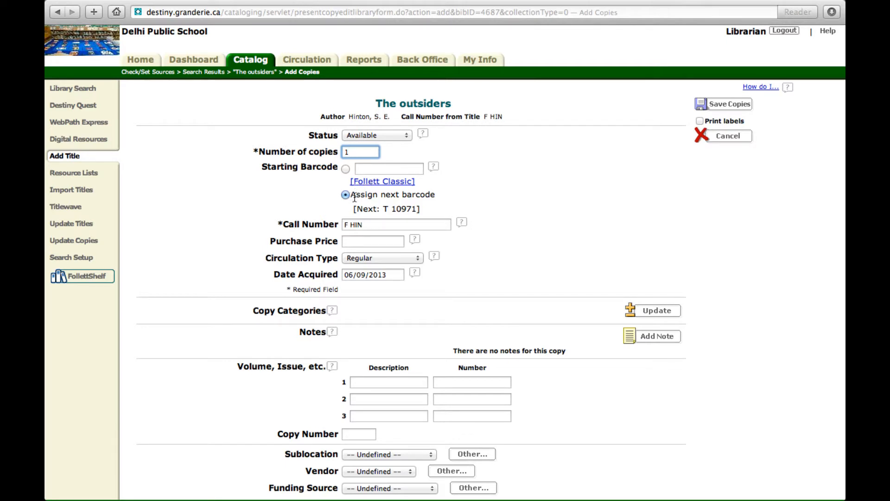
scroll(461, 197, down, 1)
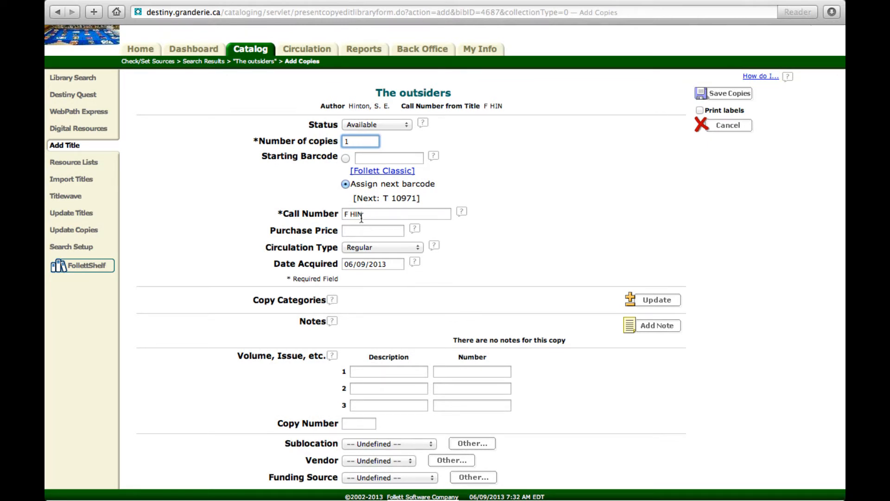
click(355, 231)
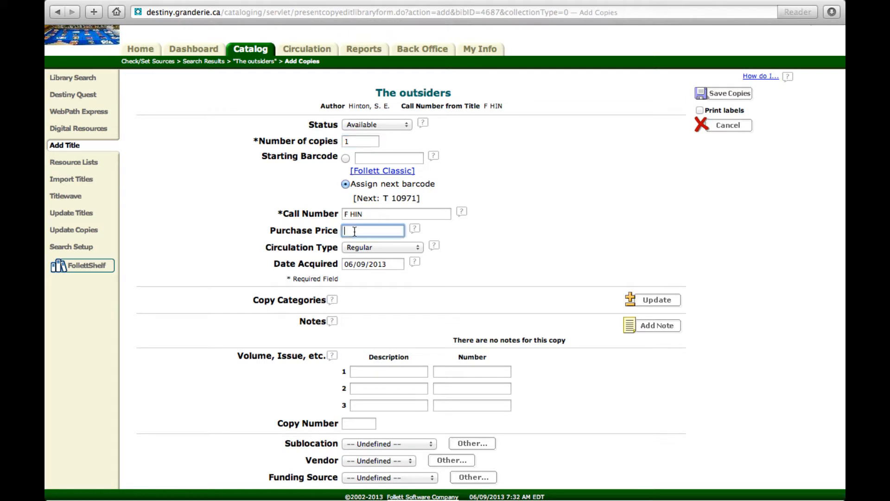
text(5.00)
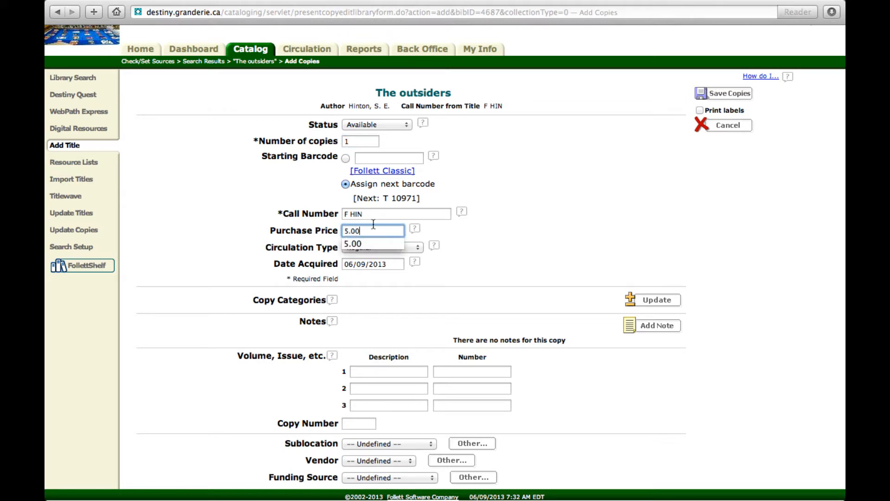
click(463, 233)
Set the copy's vendor to Coles and funding source to Indigo Love of Reading, and save the copy
scroll(463, 233, down, 1)
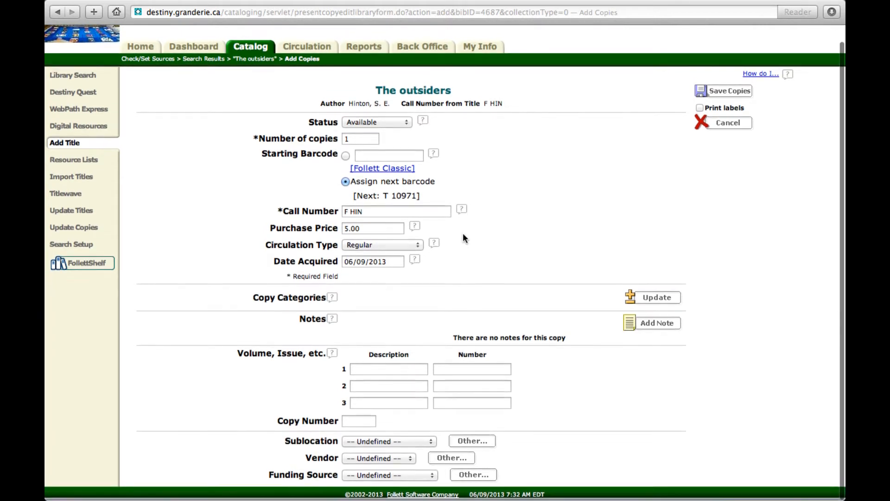
scroll(463, 233, up, 1)
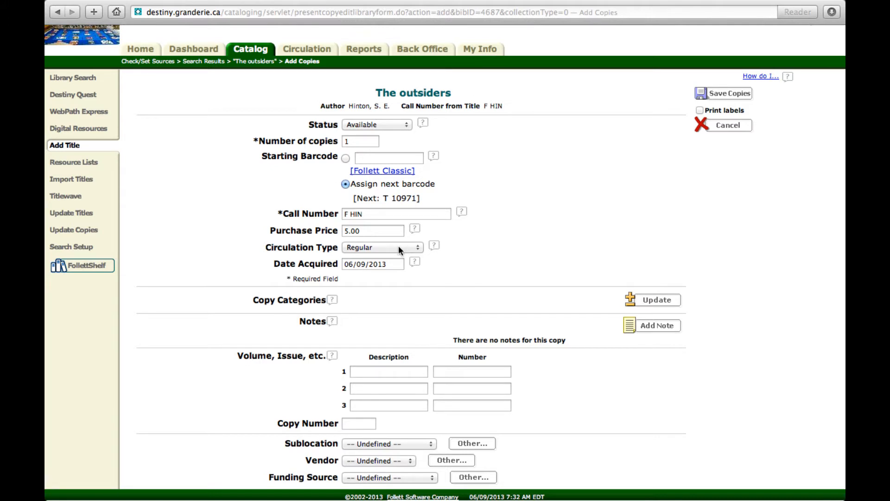
scroll(455, 270, down, 1)
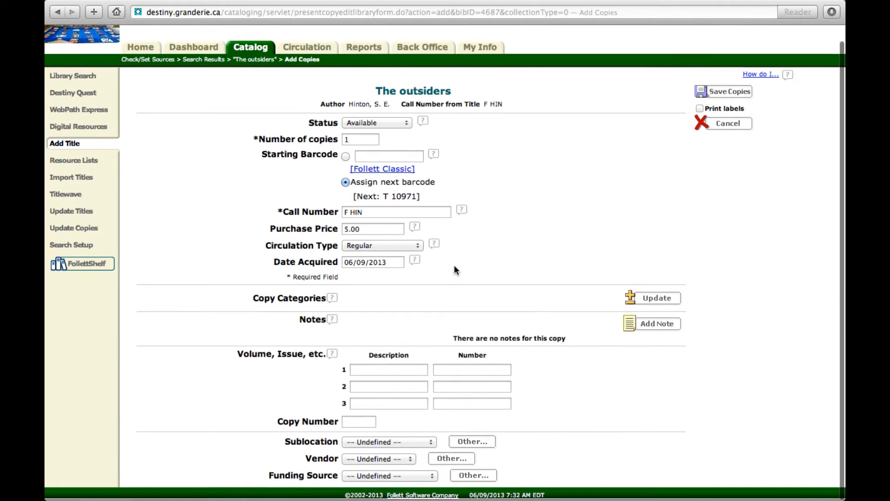
scroll(454, 270, up, 1)
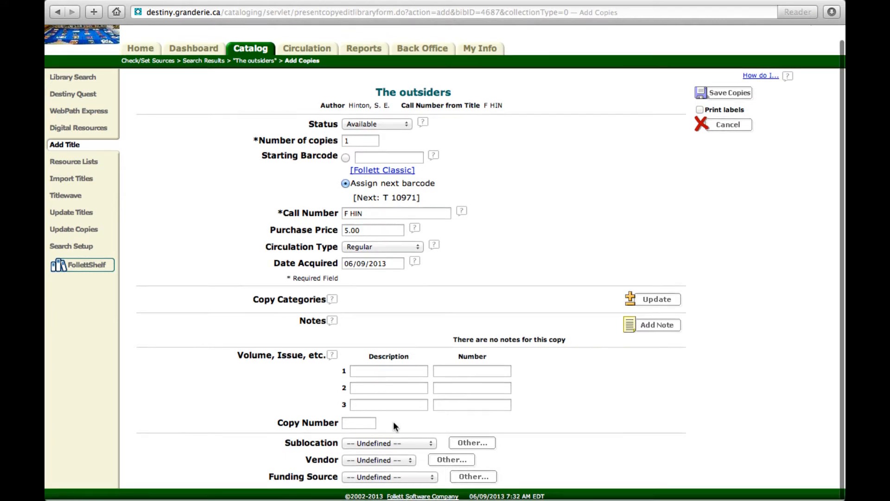
click(379, 459)
click(377, 473)
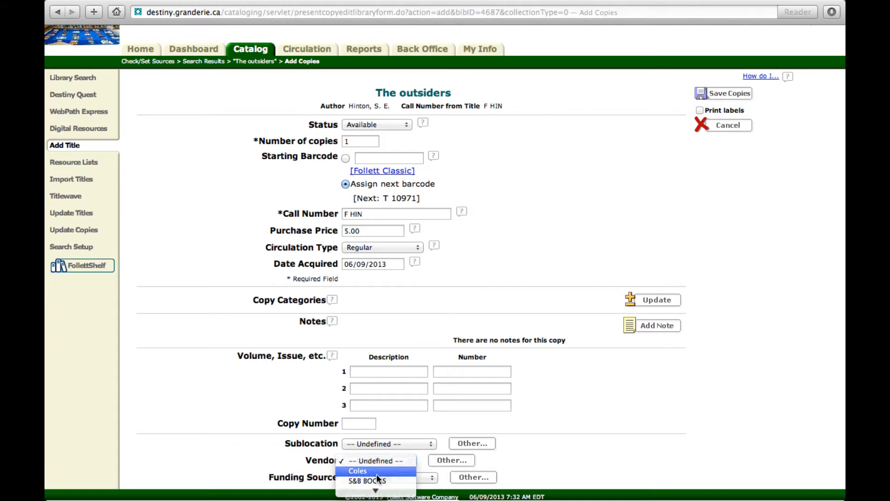
click(375, 478)
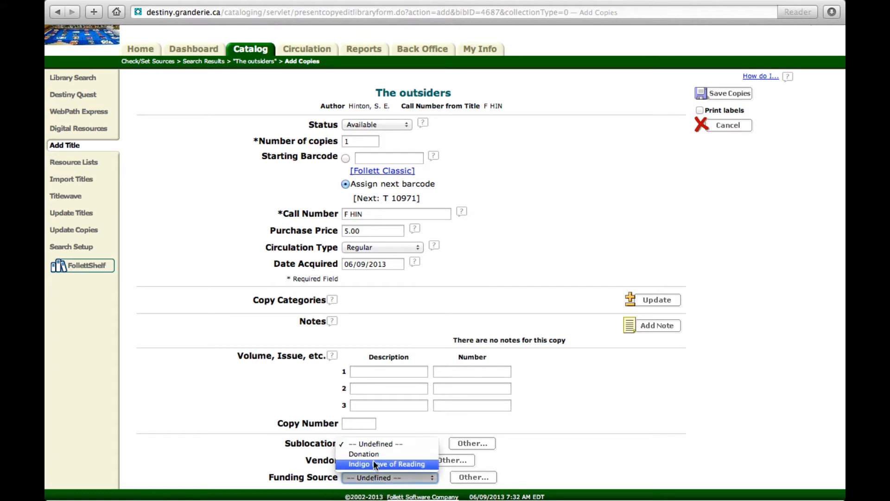
click(373, 463)
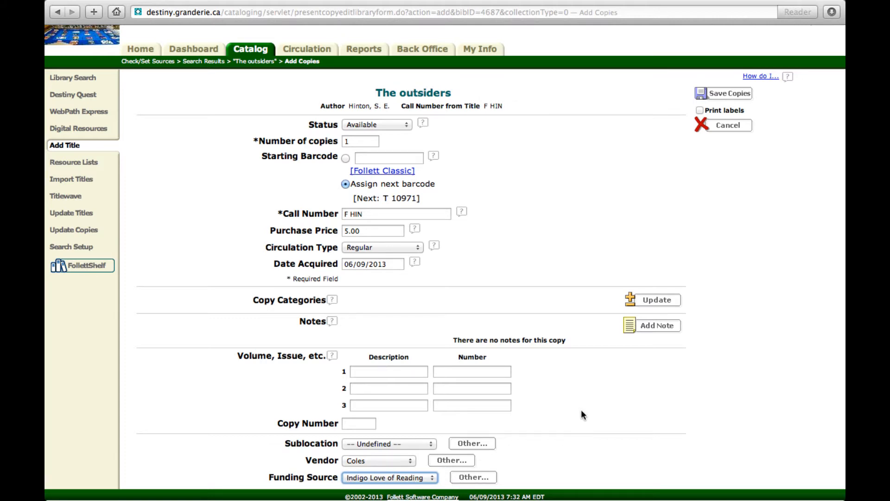
click(718, 94)
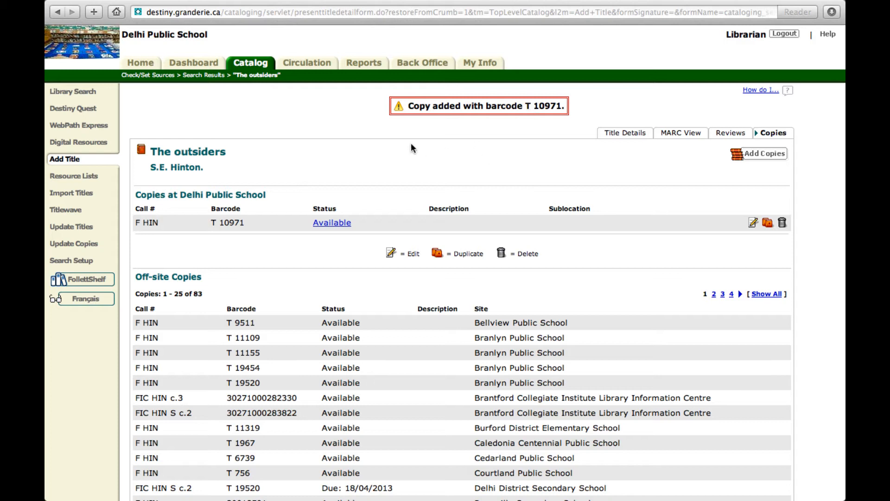
click(75, 160)
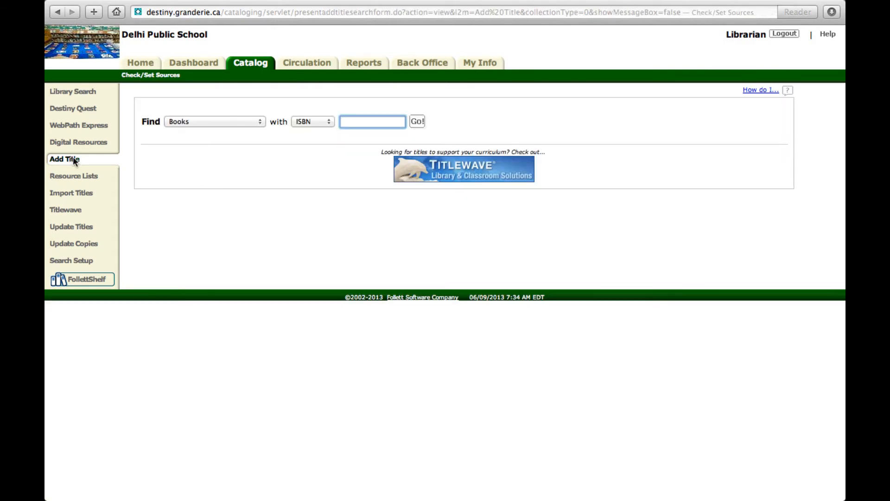
text(9780440237686)
key(Return)
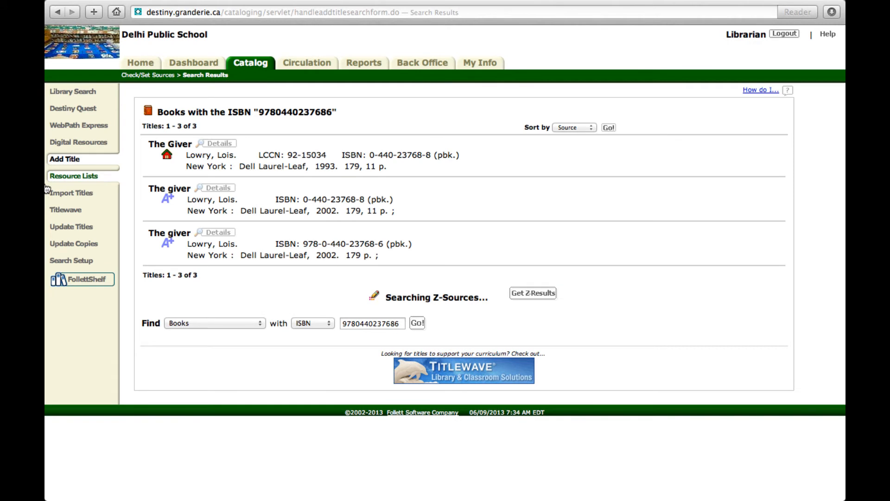
Start adding a copy to the Dell Laurel-Leaf 1993 record of "The Giver" and set its call number to F LOW
click(156, 148)
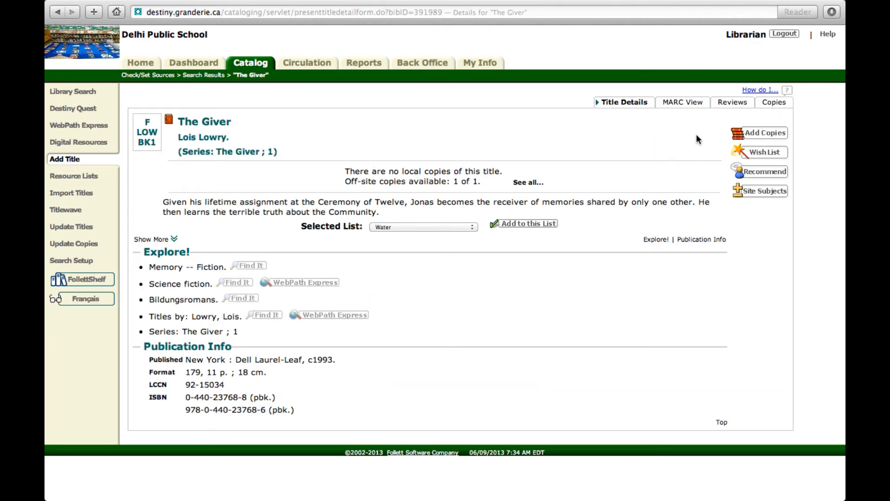
click(756, 134)
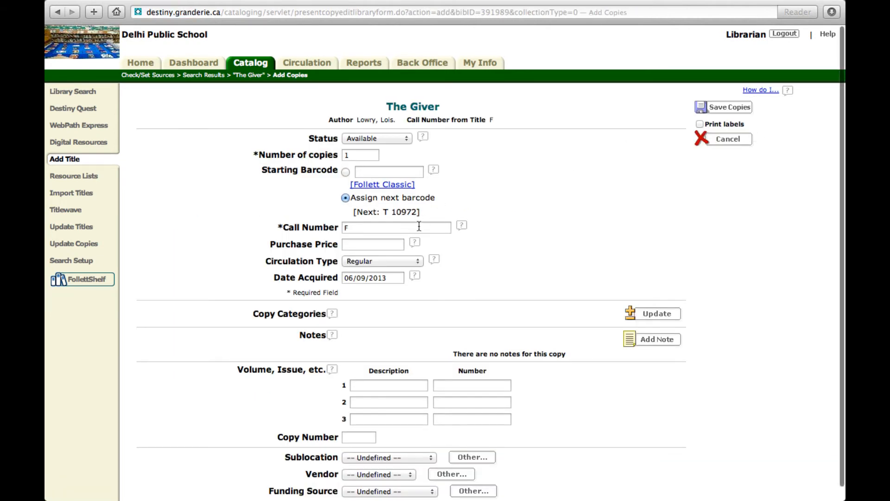
click(417, 227)
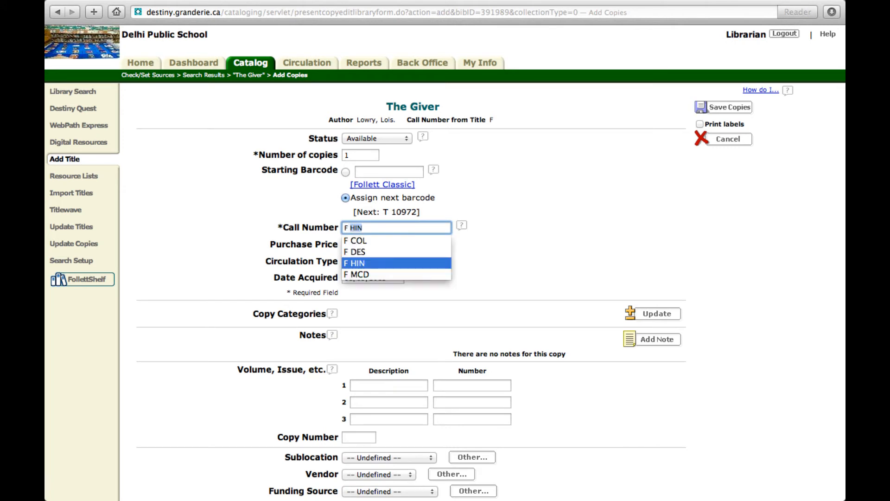
text(LOW)
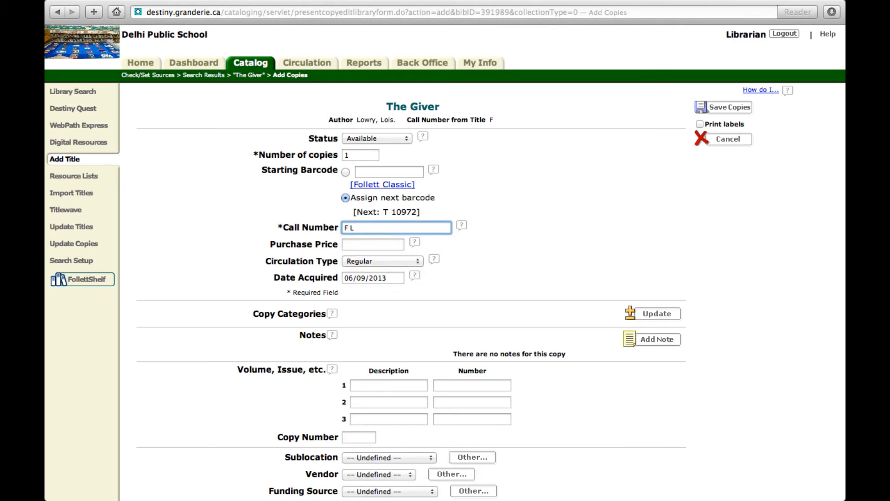
click(396, 244)
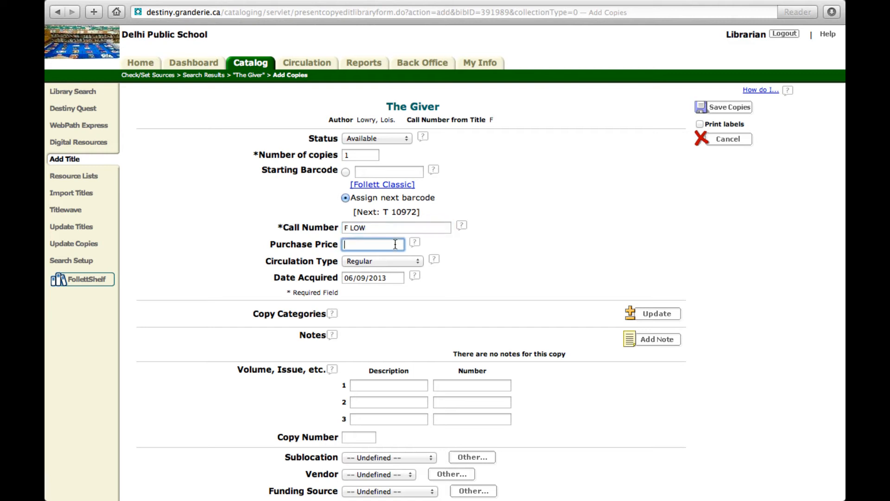
Set the purchase price of the copy of "The Giver" to 5.00
text(5)
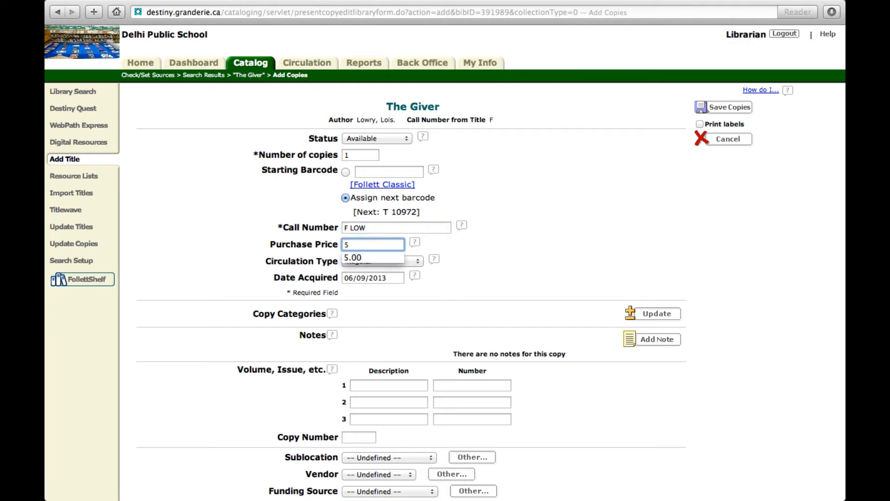
key(Down)
key(Tab)
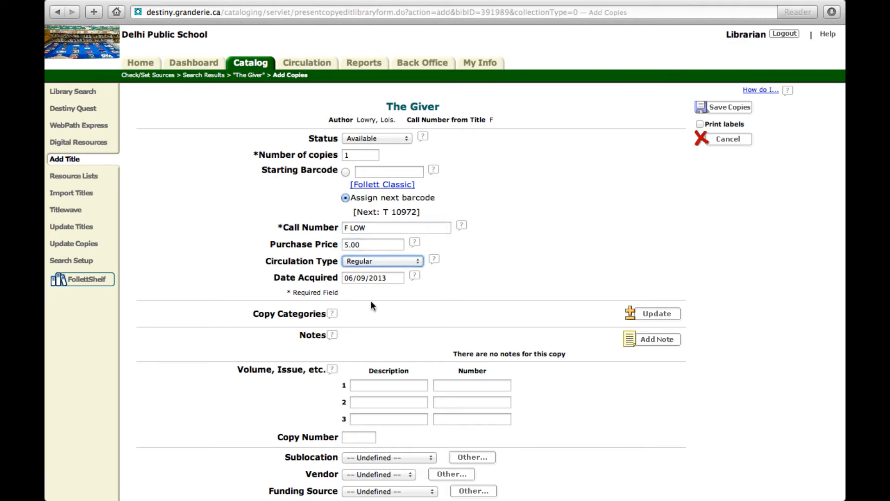
Set the vendor to Coles and the funding source to Indigo Love of Reading for "The Giver", and save the copy
scroll(408, 302, down, 1)
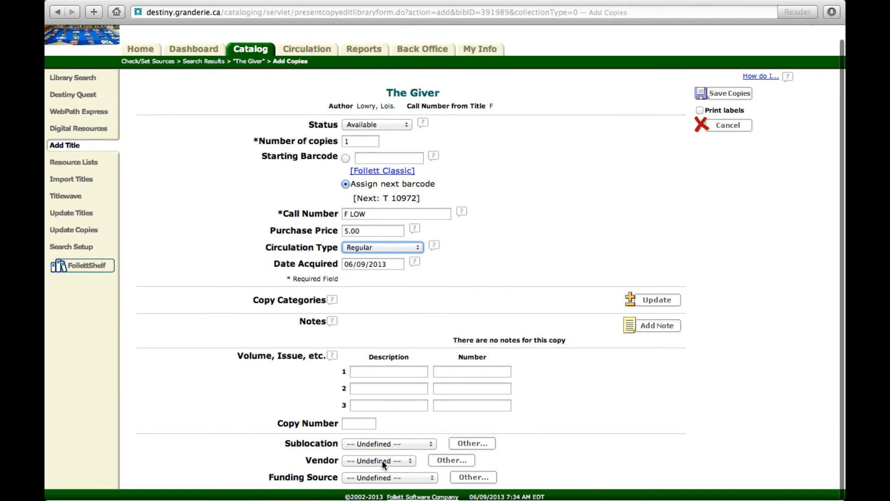
click(382, 460)
click(379, 471)
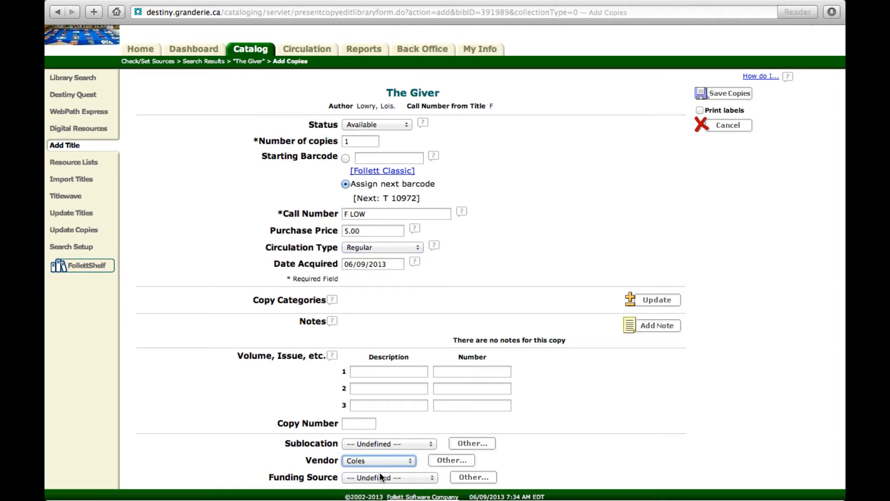
click(379, 476)
click(379, 461)
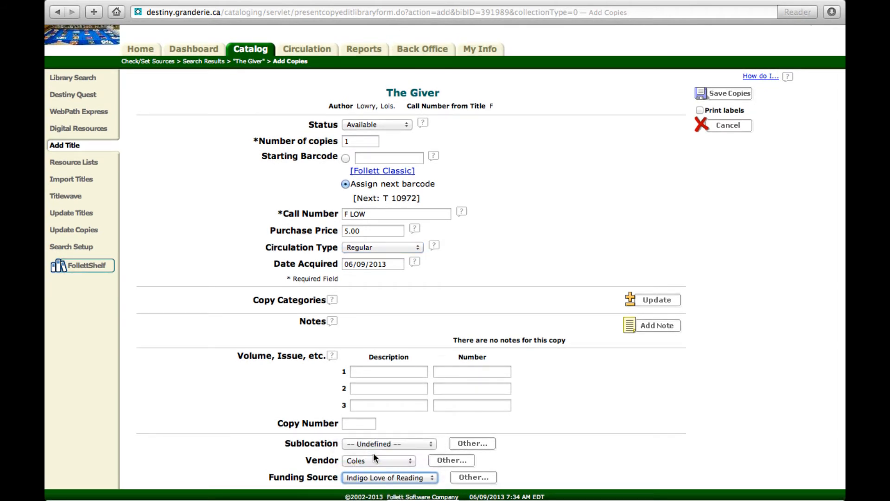
click(739, 94)
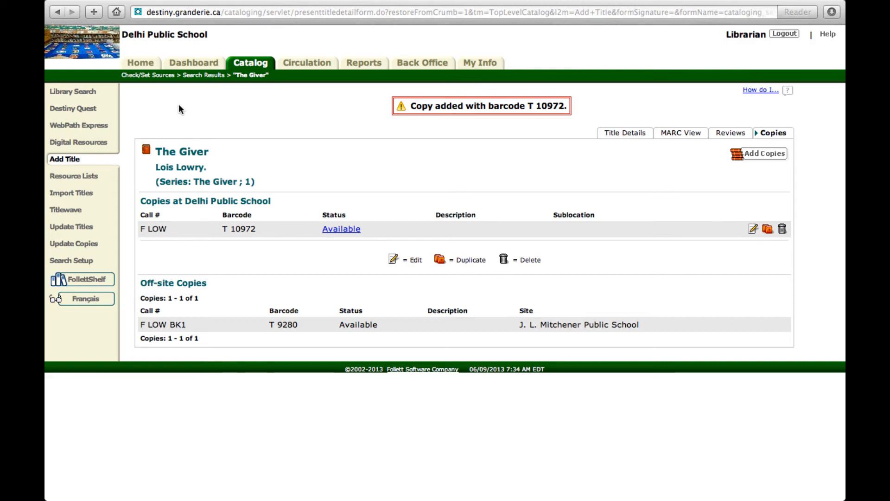
click(67, 159)
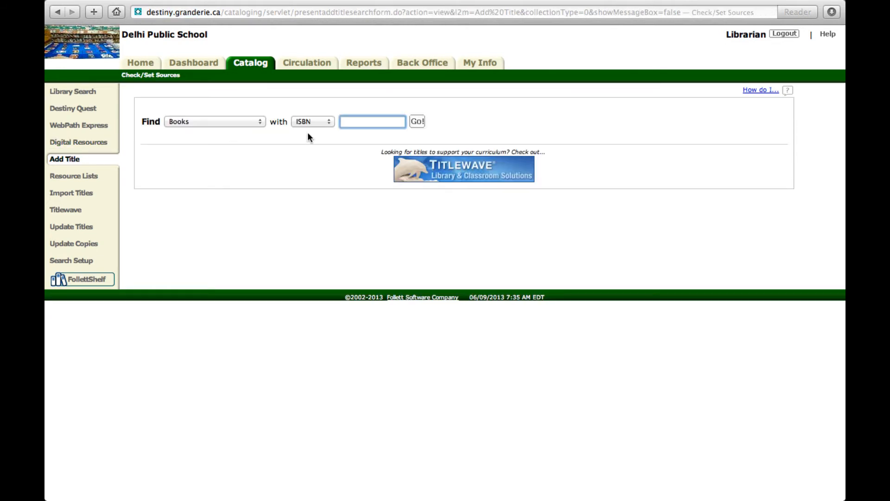
text(9780545317016)
key(Return)
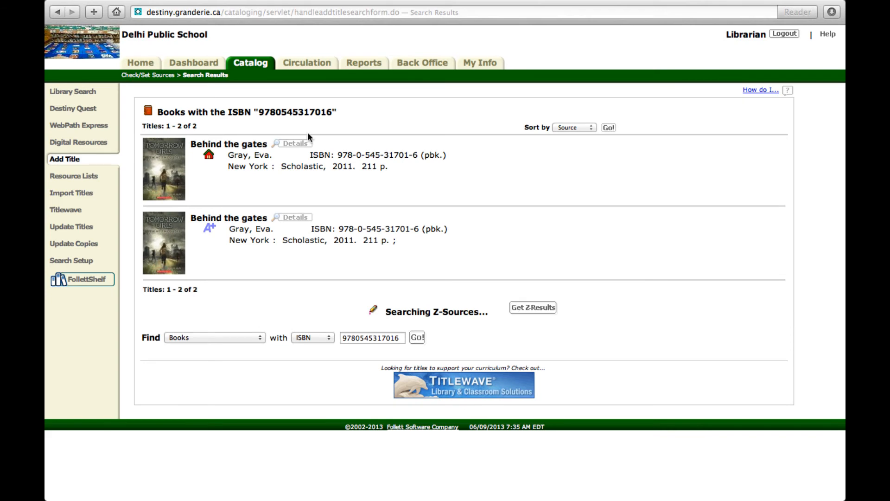
click(243, 143)
click(758, 134)
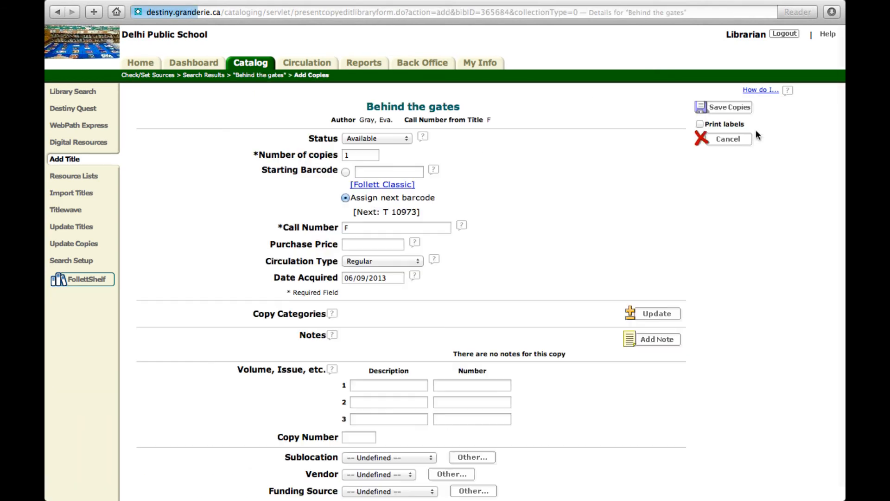
Set the "Behind the gates" copy's call number to F GRA and its purchase price to 8.00
scroll(441, 273, down, 1)
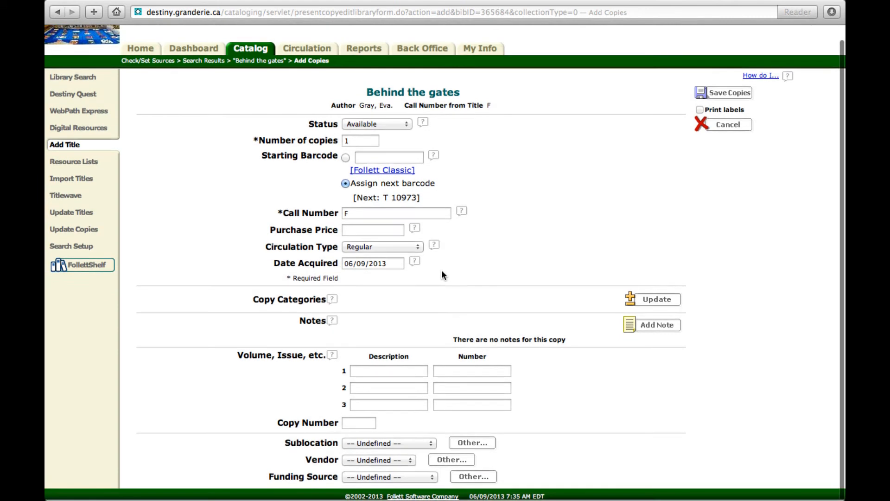
click(376, 216)
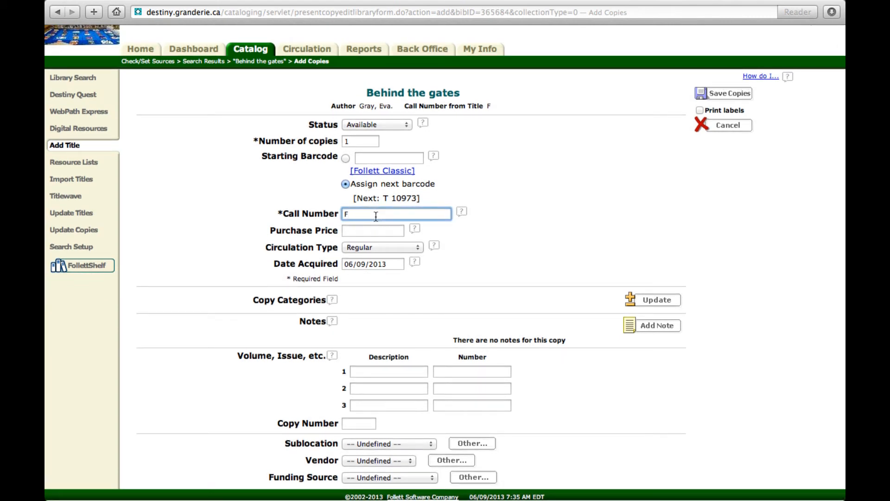
text(Gra)
key(BackSpace)
key(BackSpace)
key(BackSpace)
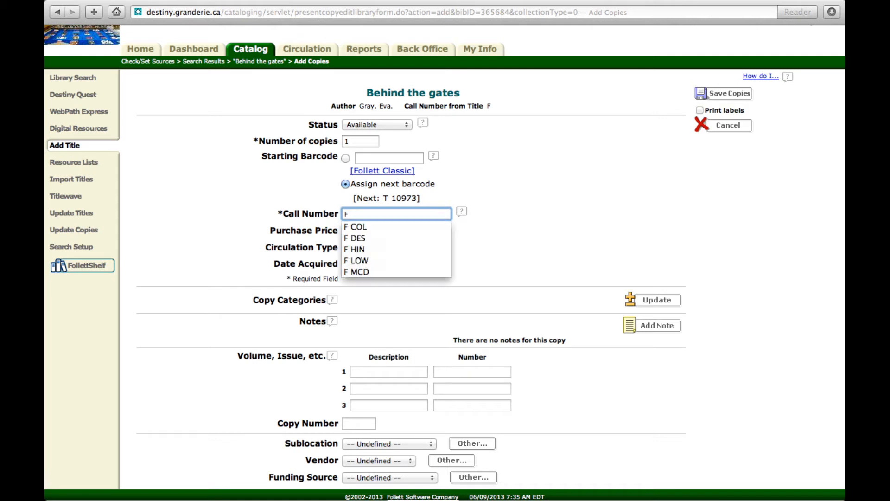
text(GR)
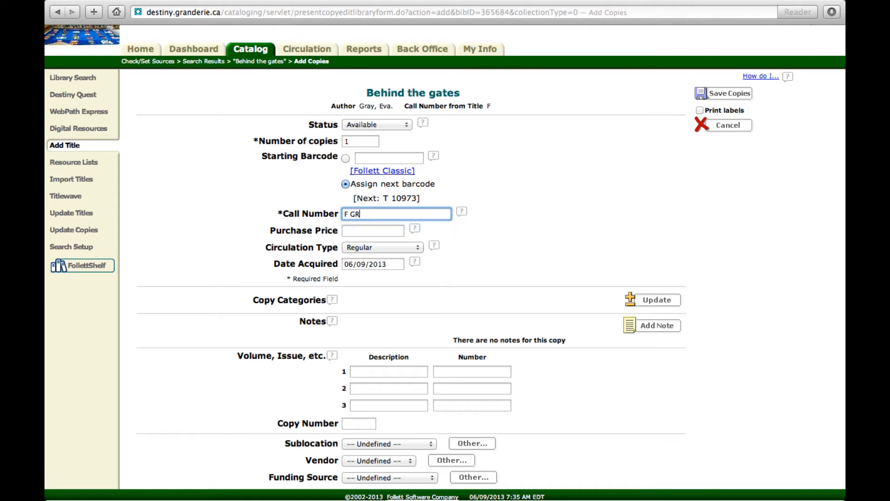
text(A)
click(382, 227)
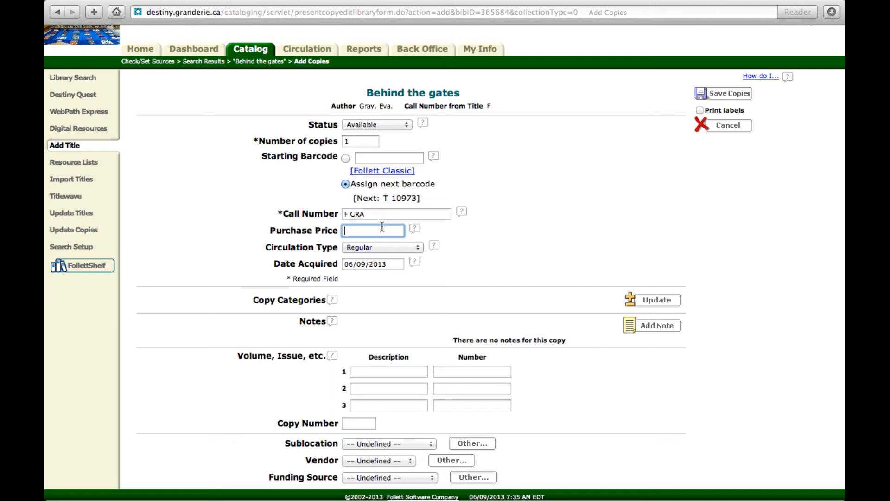
text(8.00)
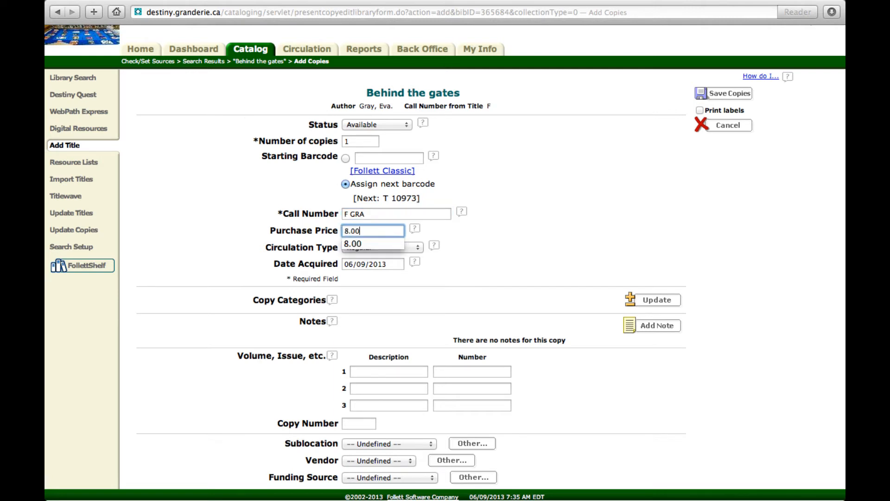
click(490, 236)
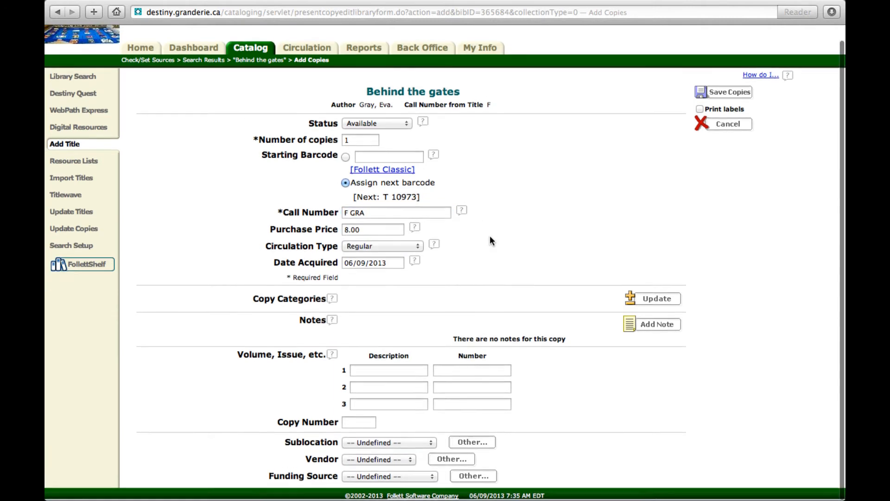
Set the vendor to Coles and the funding source to Indigo Love of Reading for "Behind the gates", and save the copy
click(366, 459)
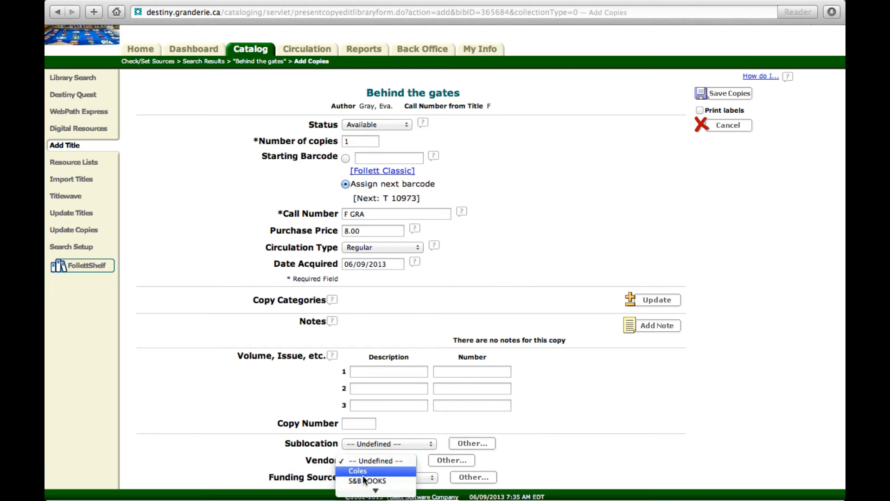
click(362, 474)
click(363, 475)
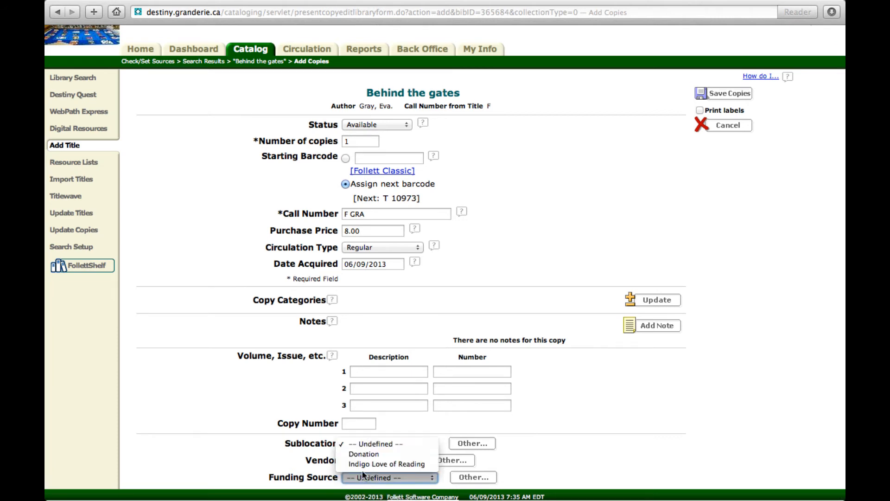
click(359, 463)
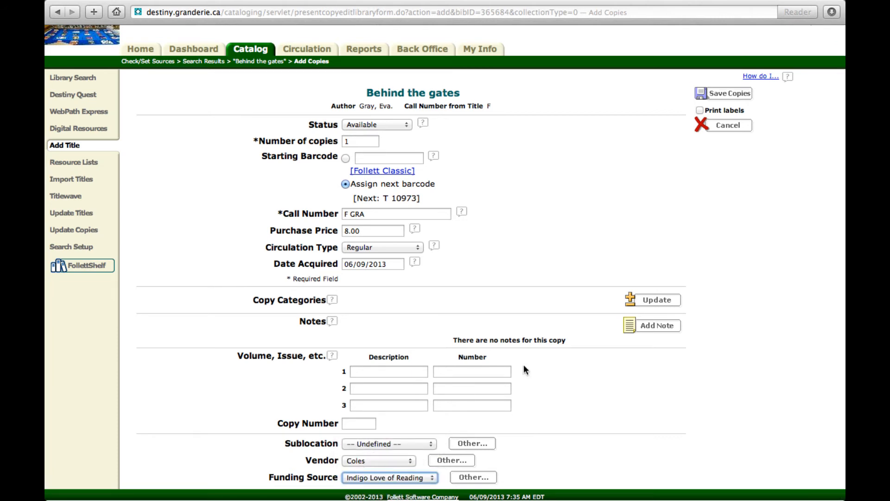
click(719, 103)
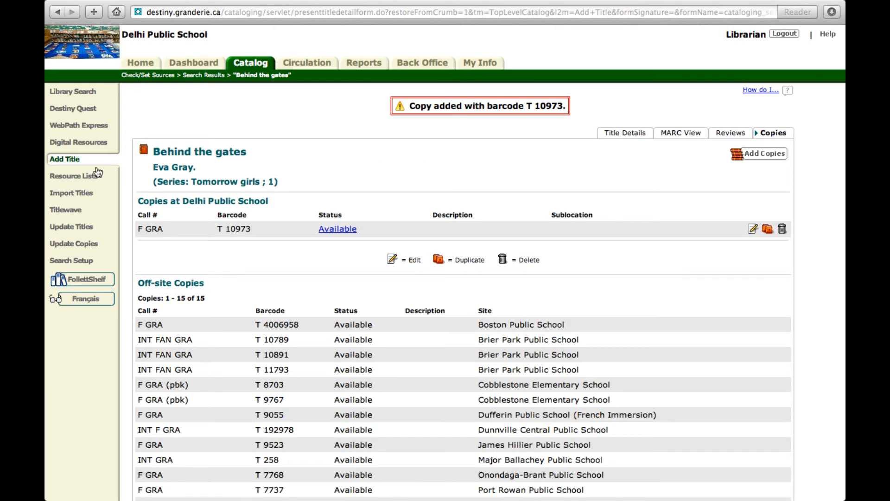
click(70, 159)
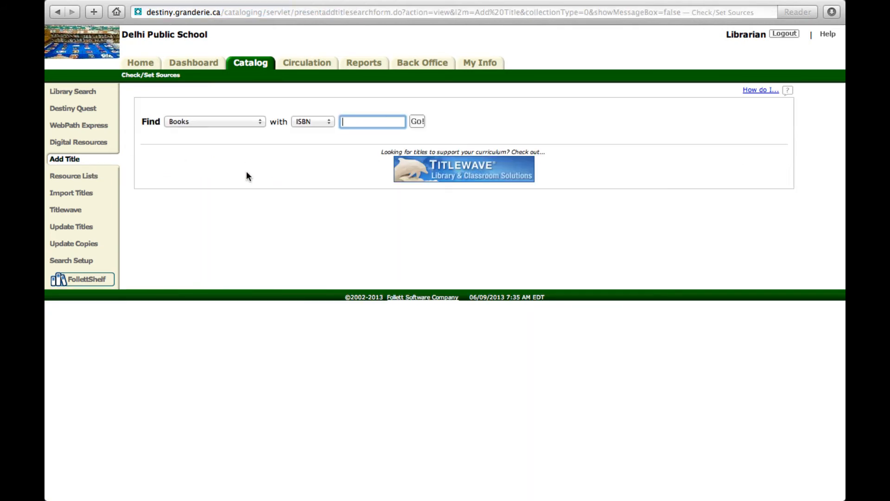
text(9780545317047)
key(Return)
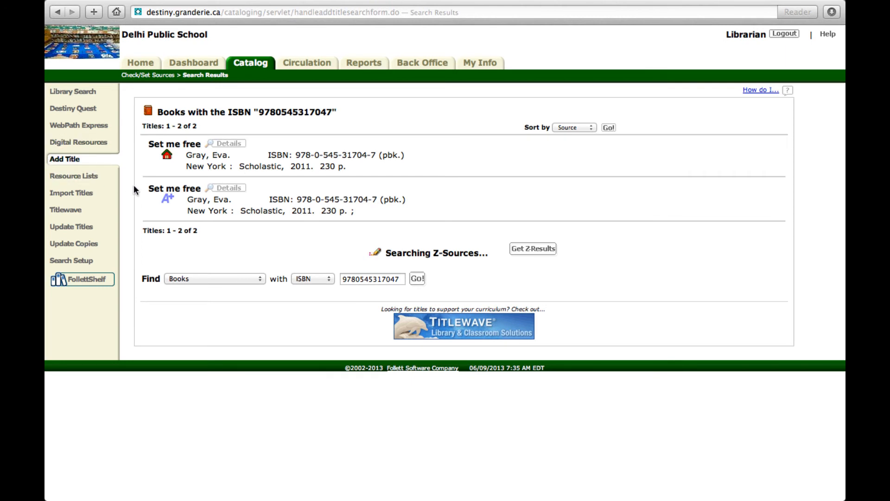
click(179, 145)
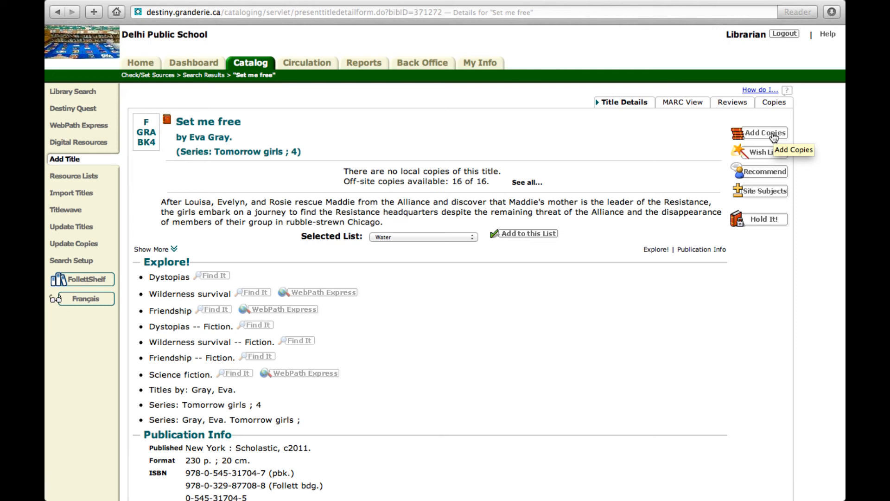
click(774, 134)
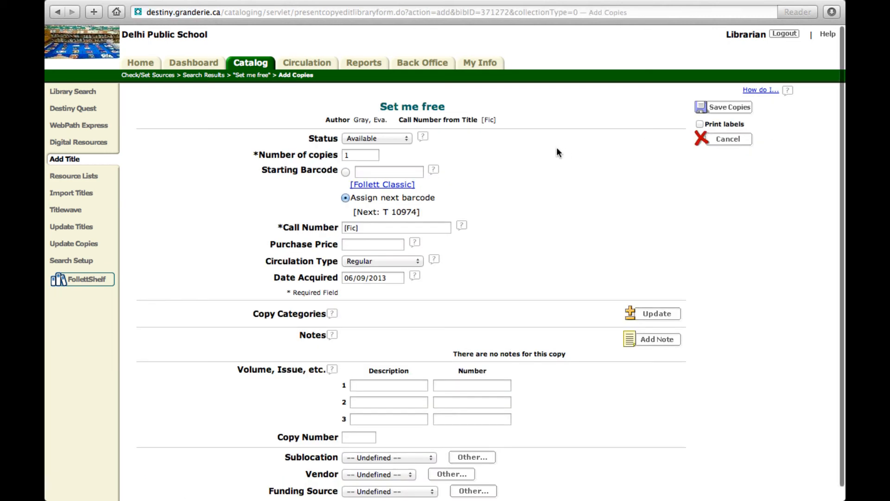
Replace the "Set me free" copy's call number with F GRA and set its purchase price to 5.00
click(375, 228)
key(BackSpace)
key(BackSpace)
key(BackSpace)
key(BackSpace)
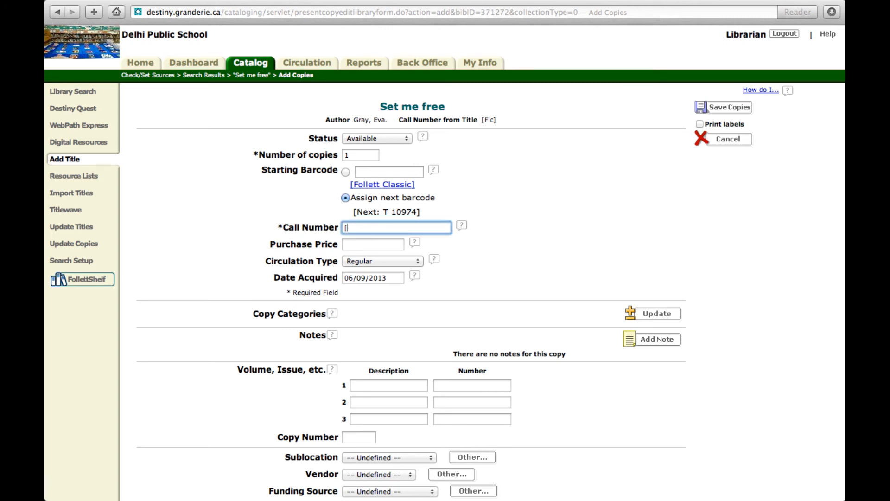
key(BackSpace)
text(F GRA)
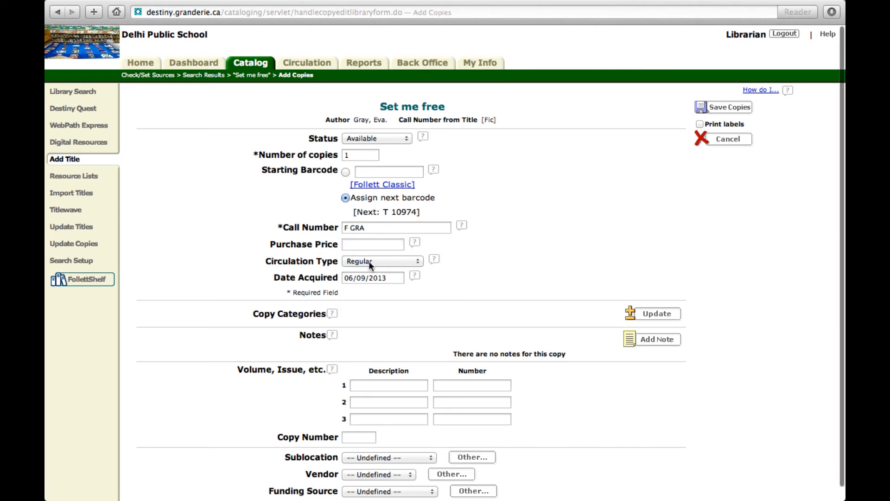
click(379, 245)
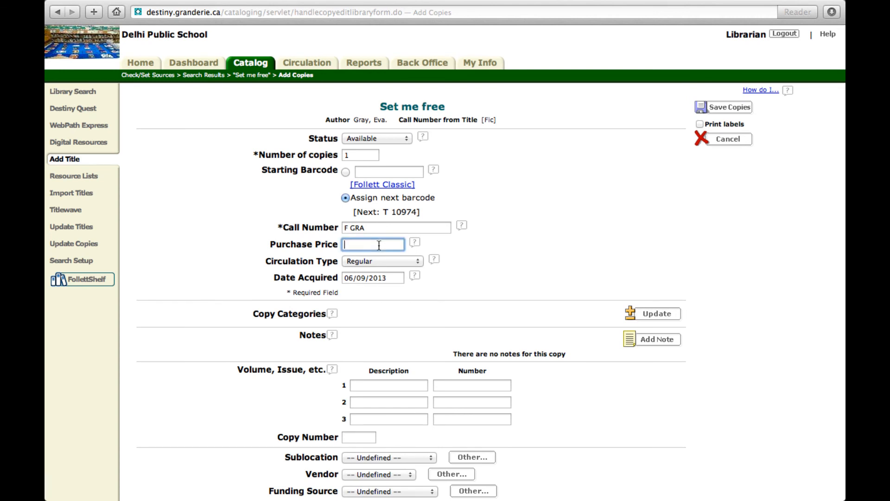
text(5.00)
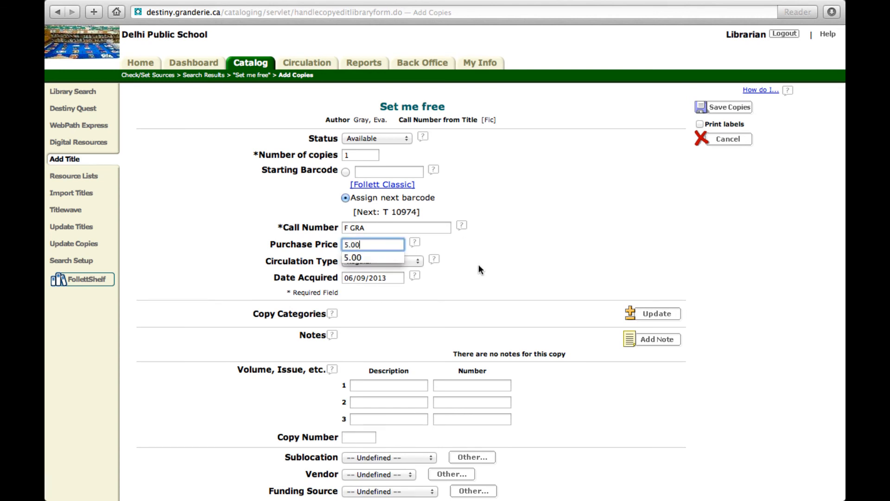
click(478, 265)
Set the vendor to Coles and the funding source to Indigo Love of Reading for "Set me free", and save the copy
scroll(478, 266, down, 1)
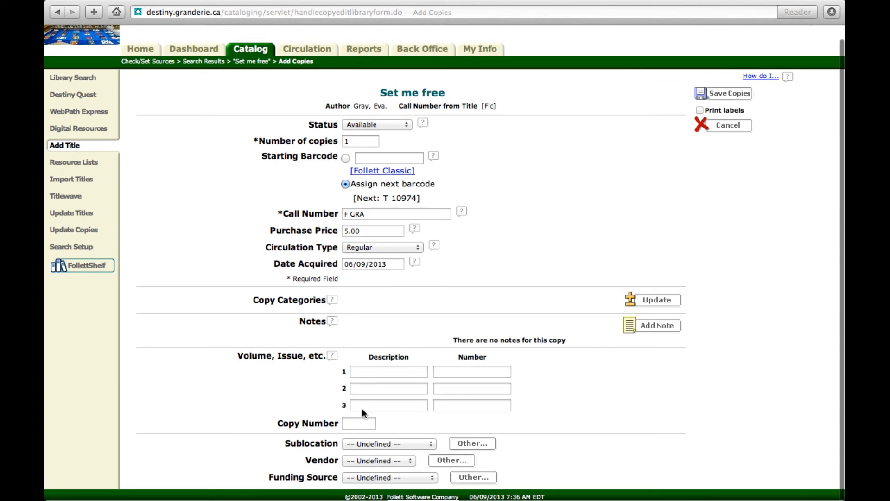
click(360, 460)
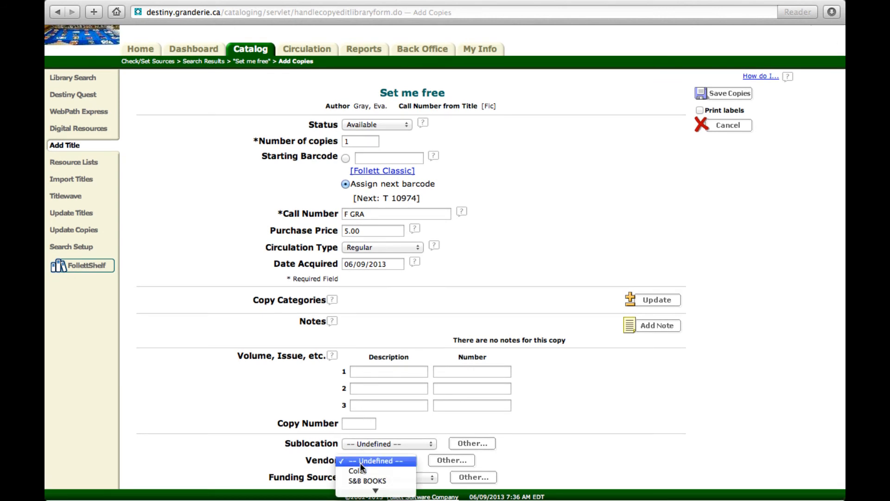
click(362, 471)
click(363, 475)
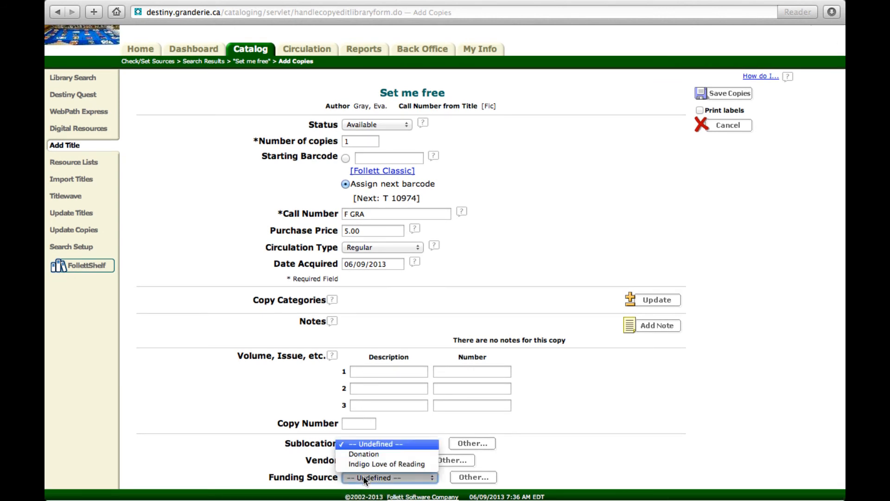
click(365, 465)
click(577, 422)
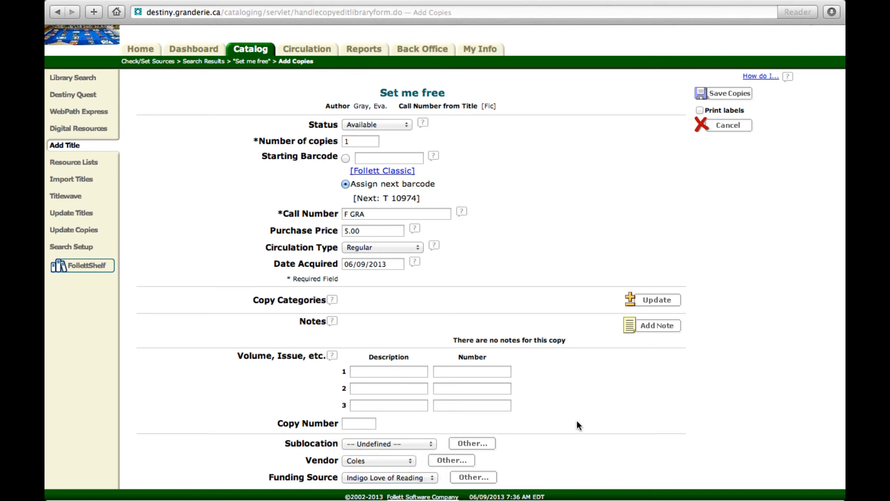
click(713, 95)
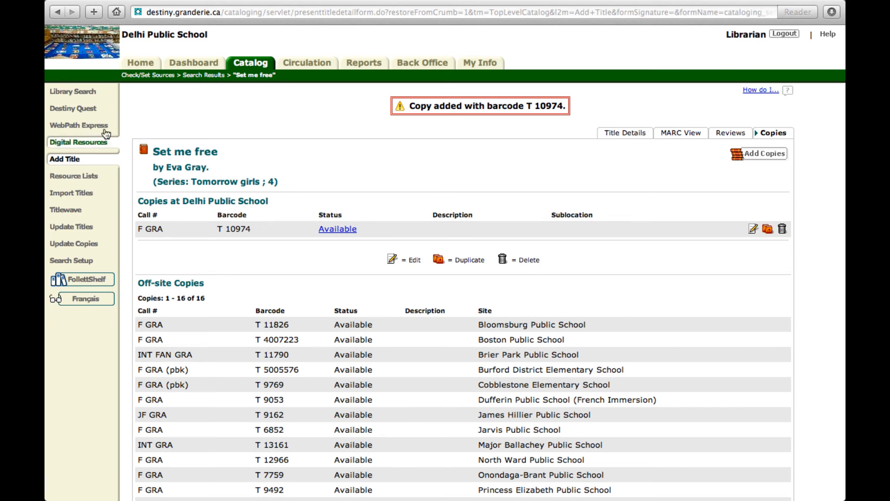
click(73, 163)
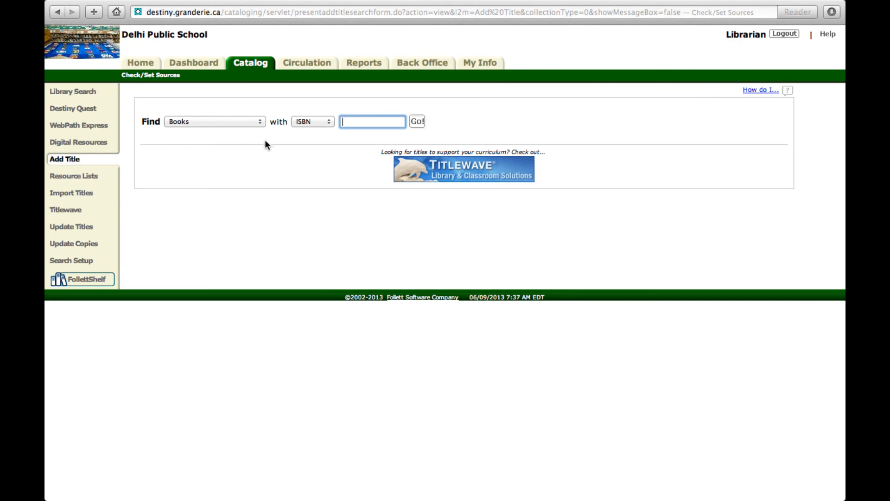
text(9780763648619)
key(Return)
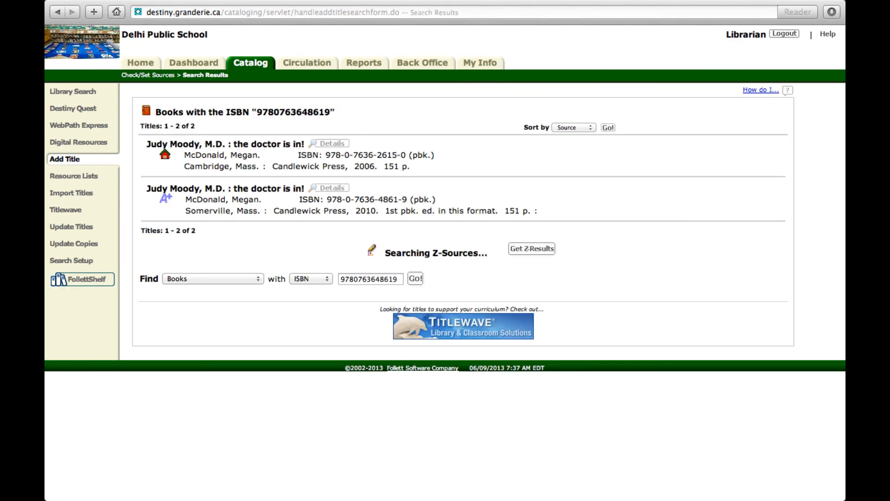
Start adding a copy to the 2006 "Judy Moody, M.D. : the doctor is in!" record and replace its call number with JF MCD
click(188, 145)
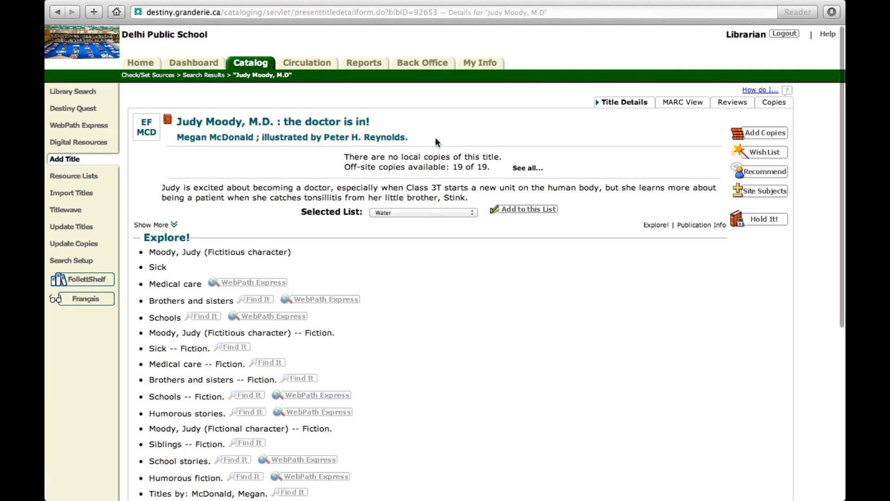
click(761, 135)
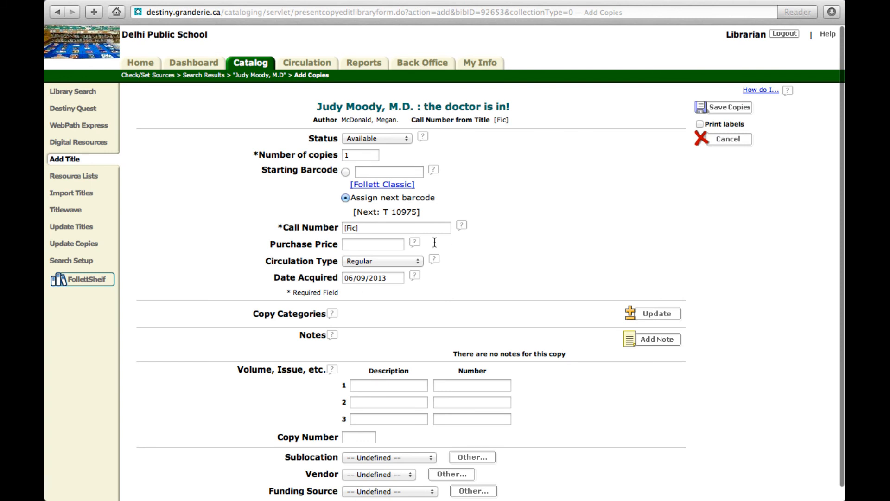
click(365, 228)
key(BackSpace)
key(BackSpace)
key(BackSpace)
key(BackSpace)
key(BackSpace)
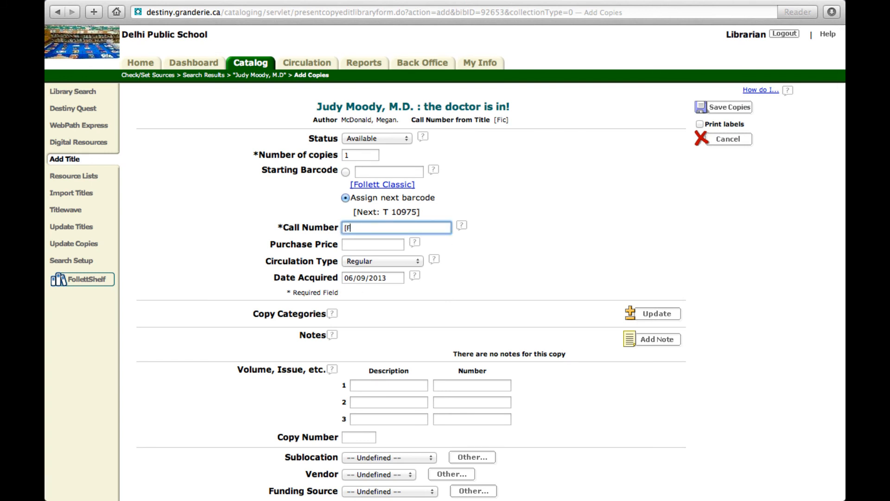
text(JF MCD)
key(Return)
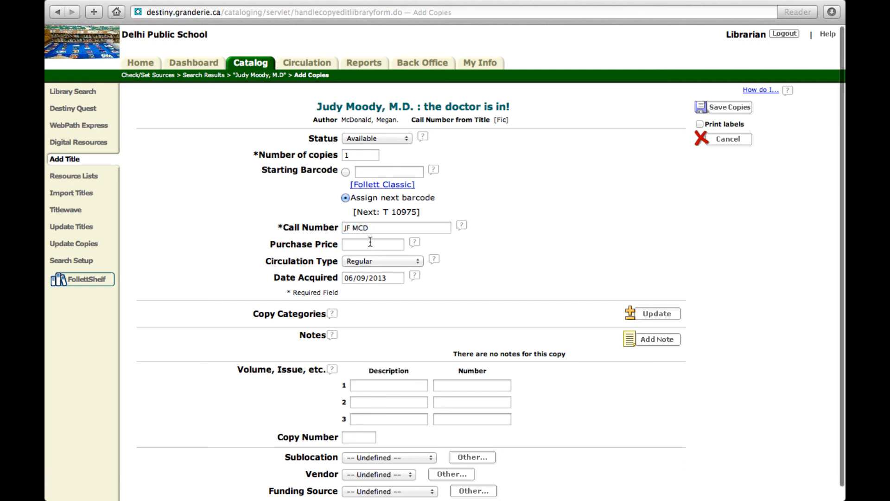
Set the copy's purchase price to 5.00 and fill its first volume line with description B and number 5
click(371, 243)
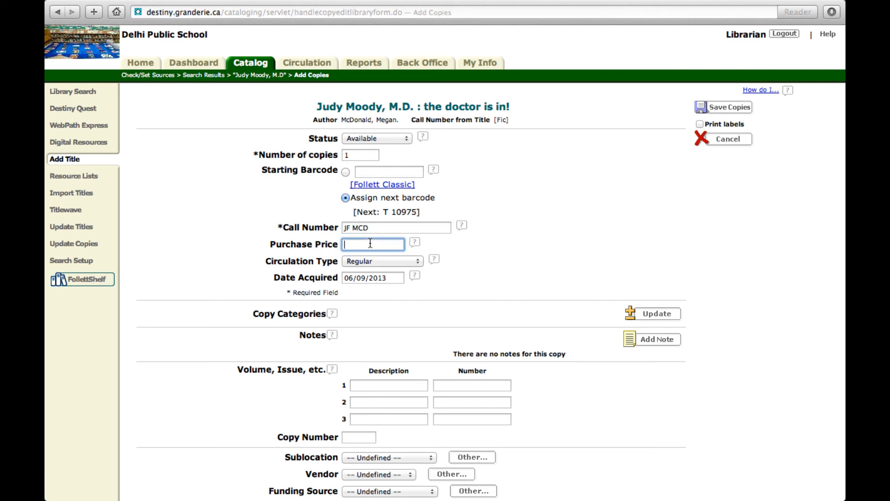
text(5.00)
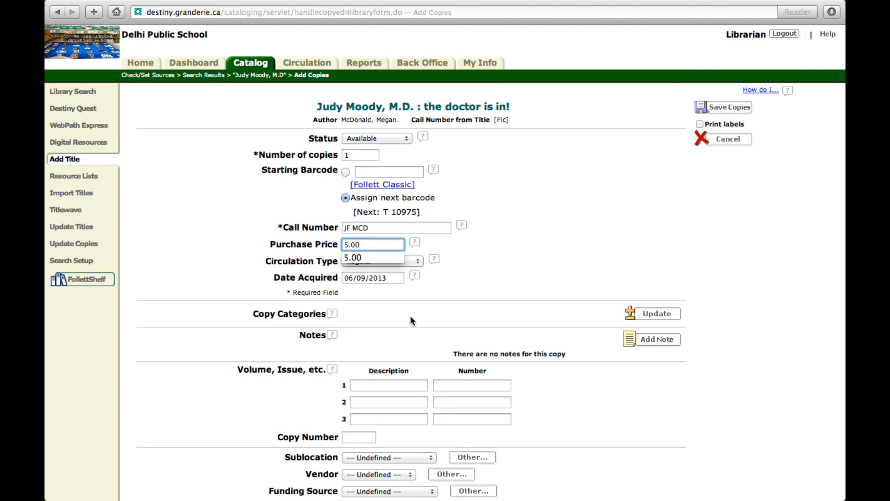
scroll(410, 315, down, 1)
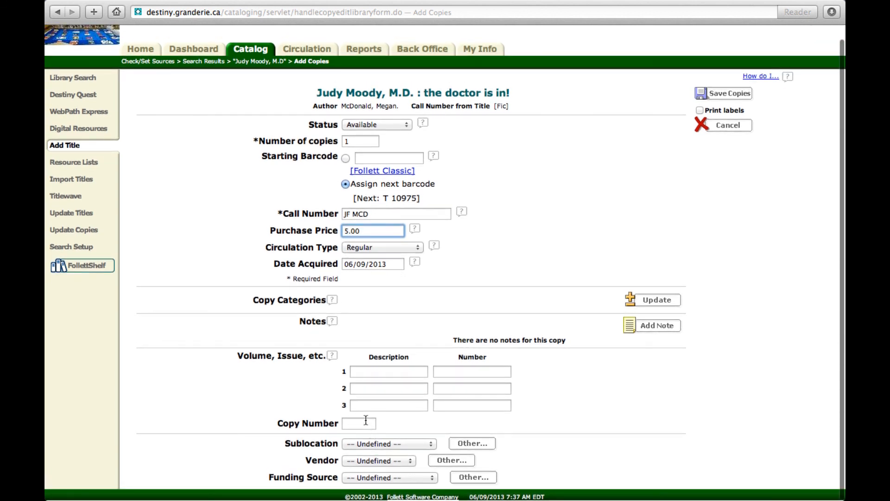
click(375, 369)
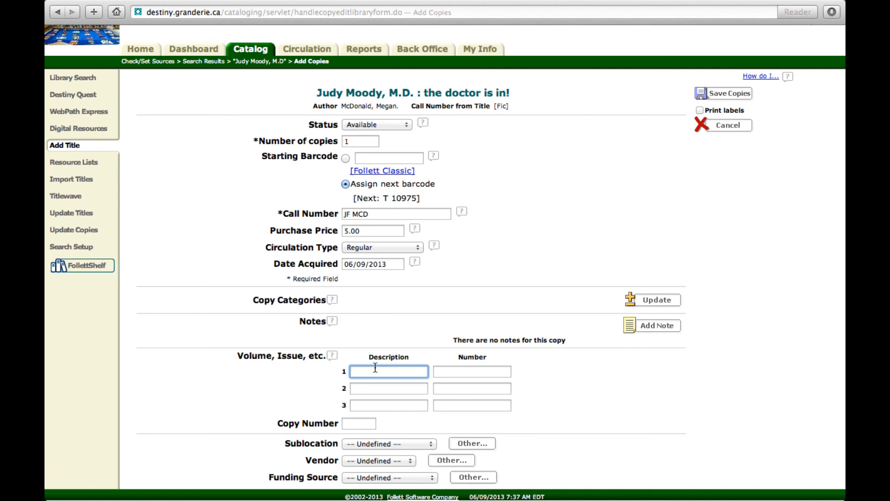
text(B)
key(Tab)
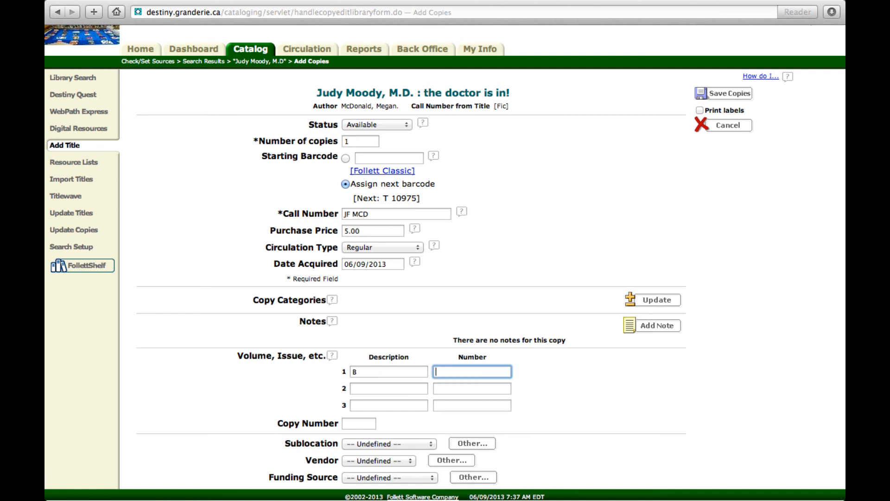
text(5)
Set the vendor to Coles and the funding source to Indigo Love of Reading for the Judy Moody copy, and save it
click(382, 458)
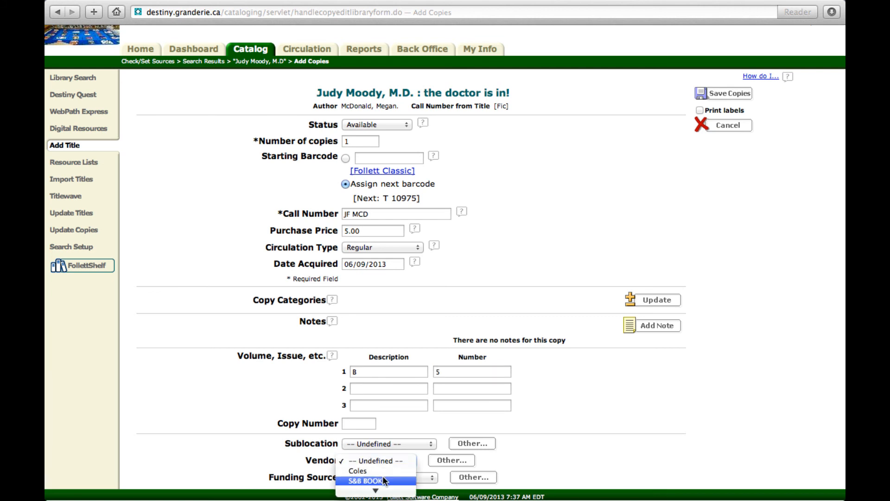
click(382, 469)
click(380, 475)
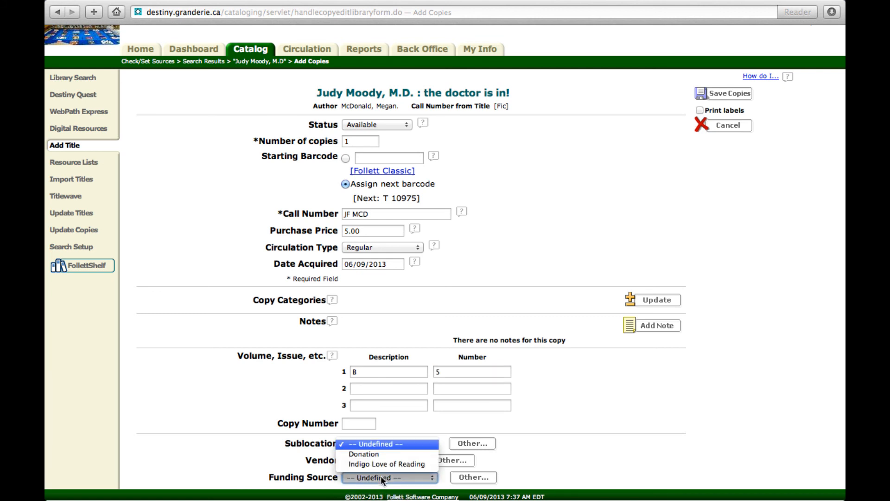
click(381, 463)
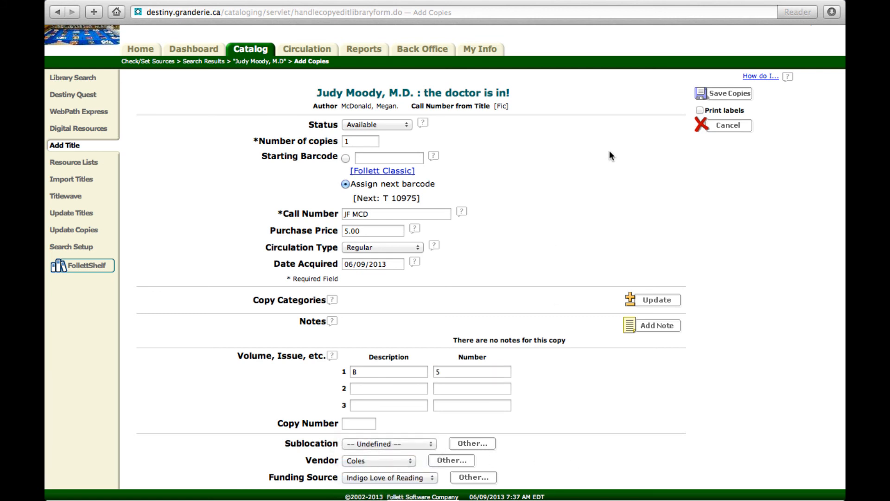
click(718, 95)
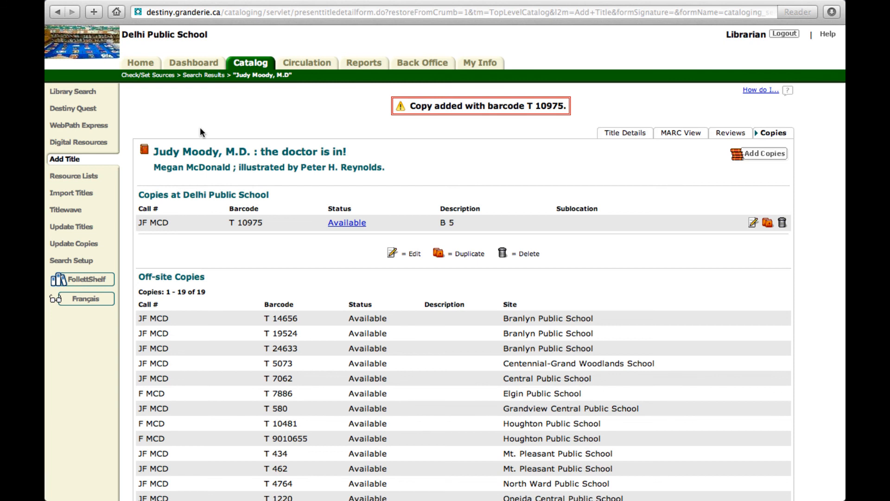
mouse_move(531, 5)
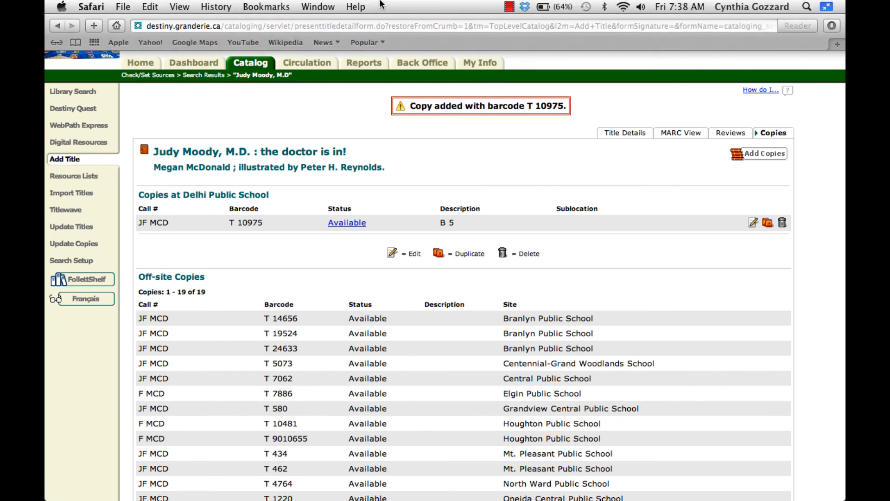
click(511, 7)
click(538, 22)
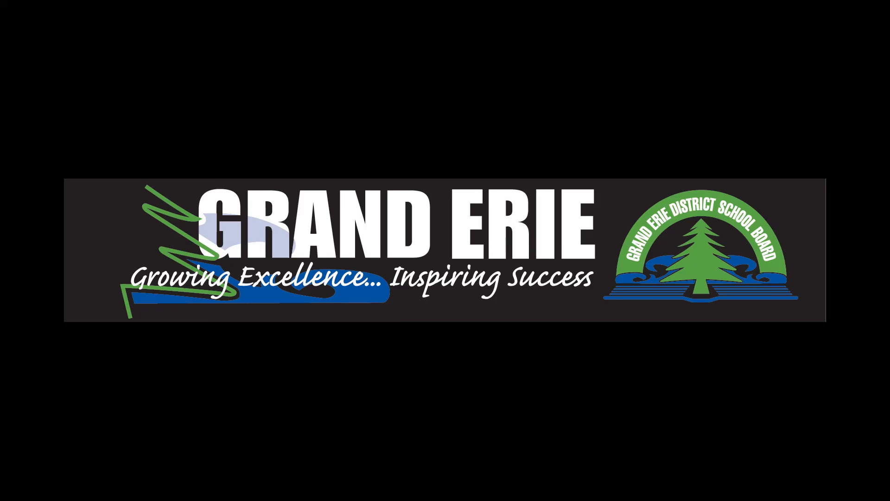